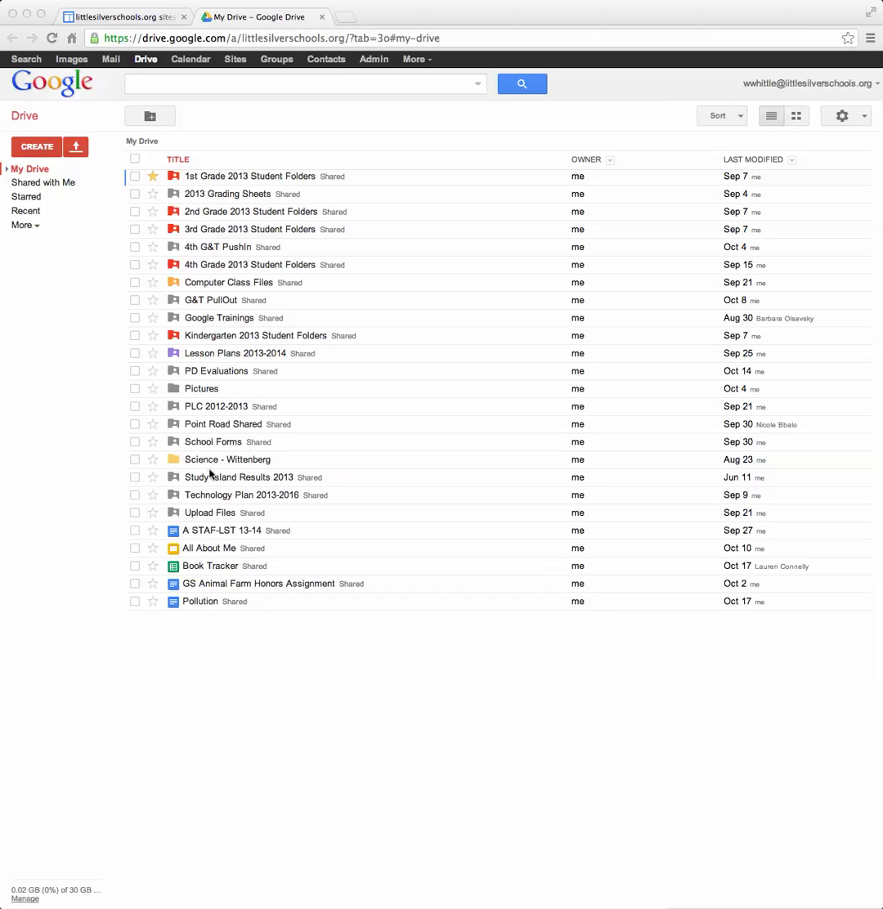
# - Start a new blank spreadsheet from Google Drive's CREATE menu
pyautogui.click(33, 149)
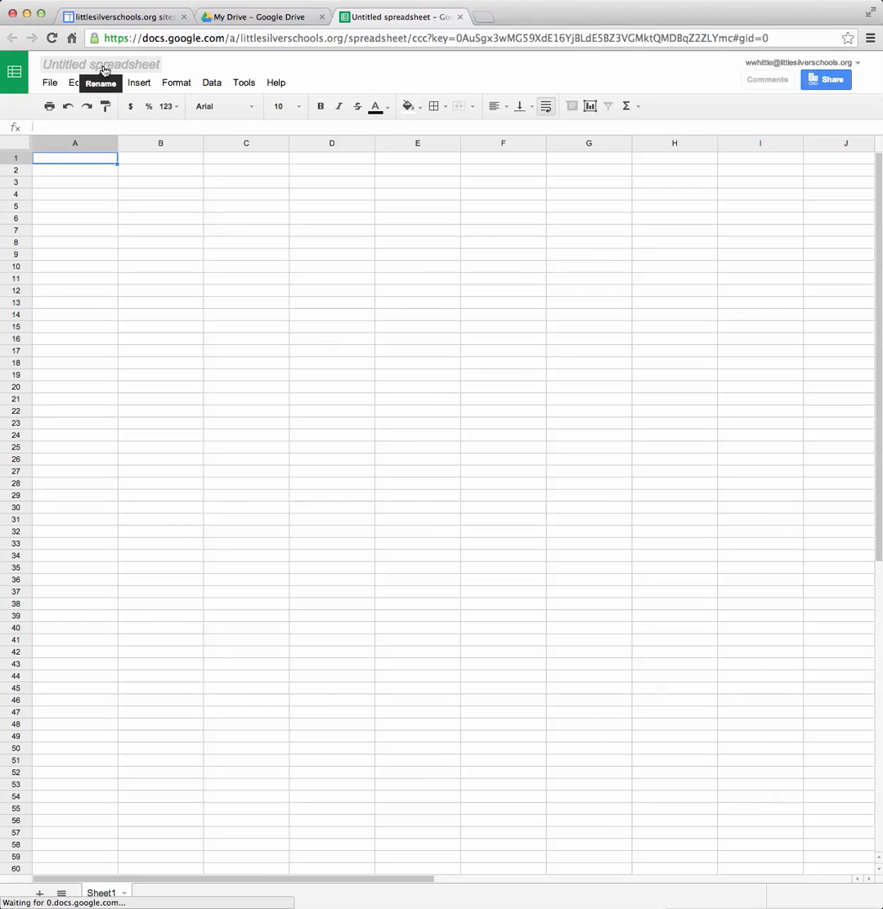
# - Rename 'Untitled spreadsheet' to 'PANTS SURVEY'
pyautogui.click(102, 65)
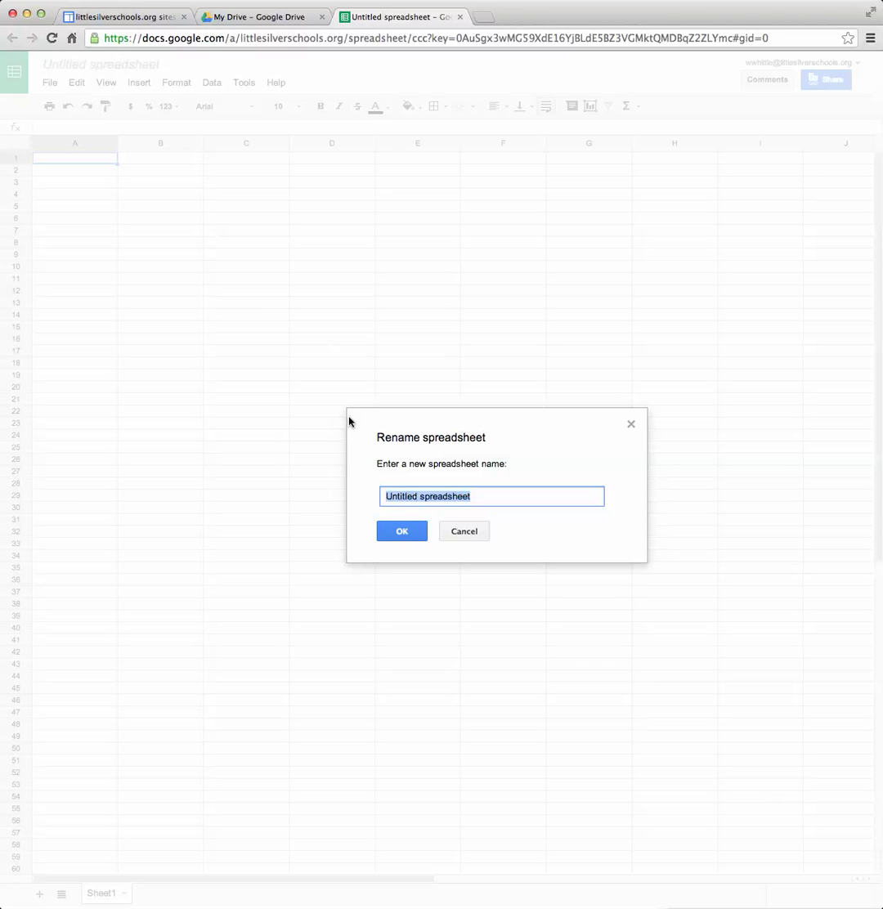
pyautogui.write('P')
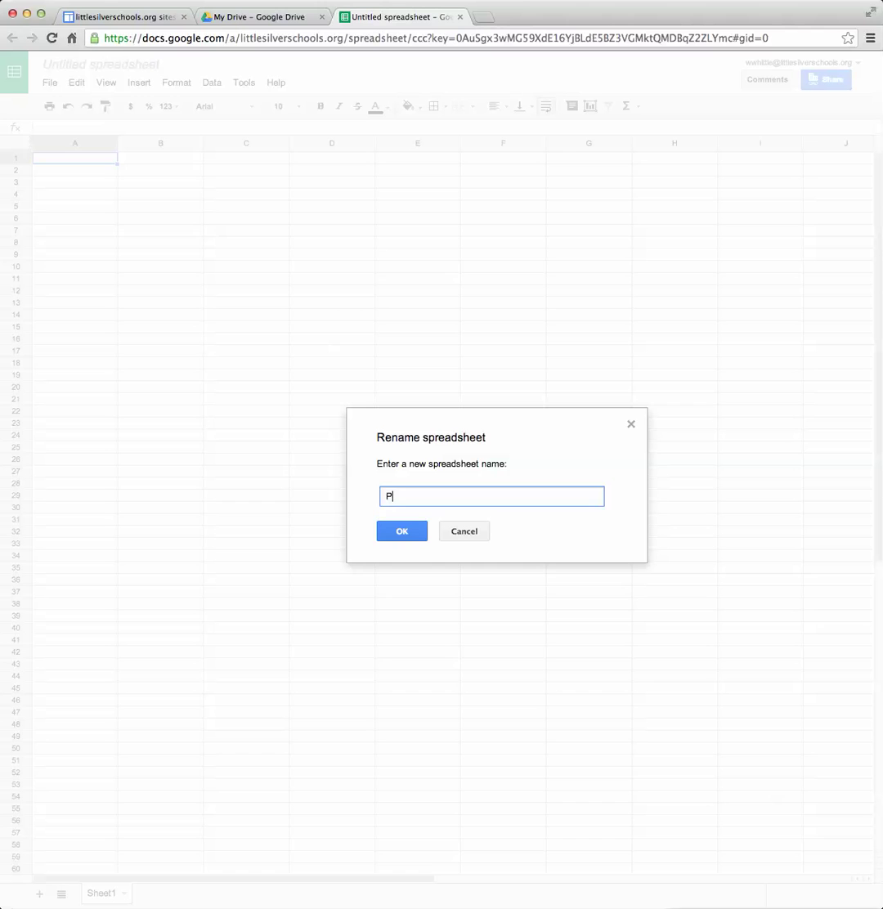
pyautogui.write('ANTS SURVEY')
pyautogui.click(399, 531)
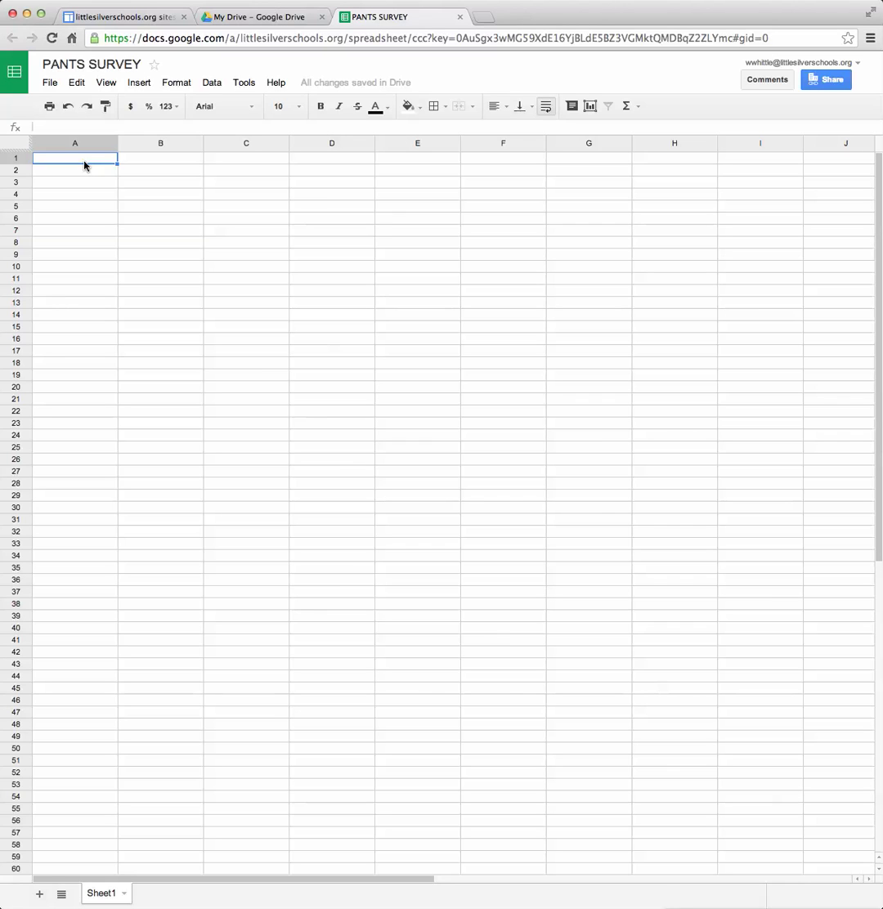
# - Enter Jeans, Sweatpants, Leggings and Khakis in cells A1 through A4
pyautogui.write('Jeans')
pyautogui.press('Return')
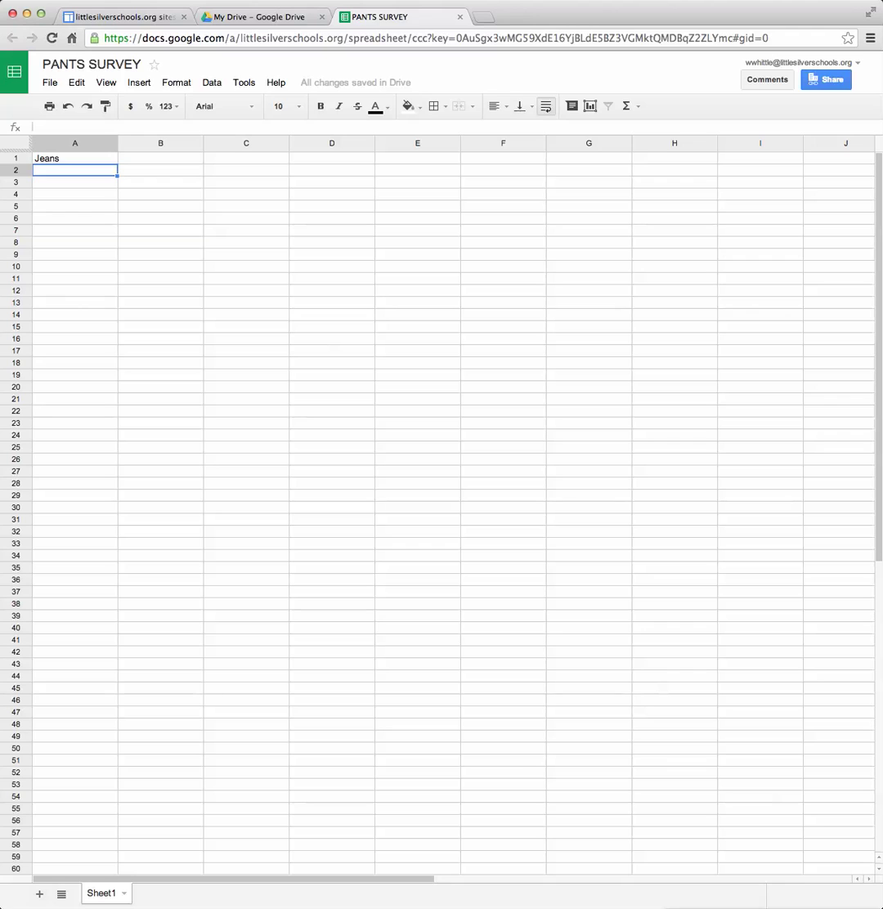
pyautogui.write('Sweat')
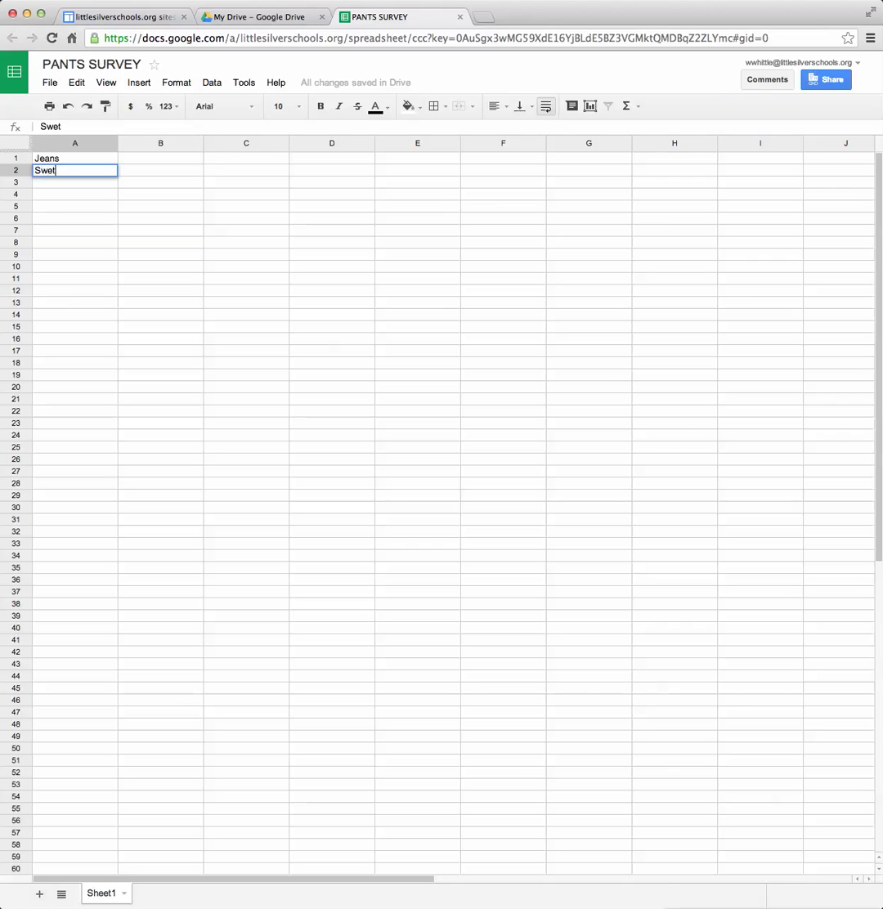
pyautogui.write('pants')
pyautogui.press('Return')
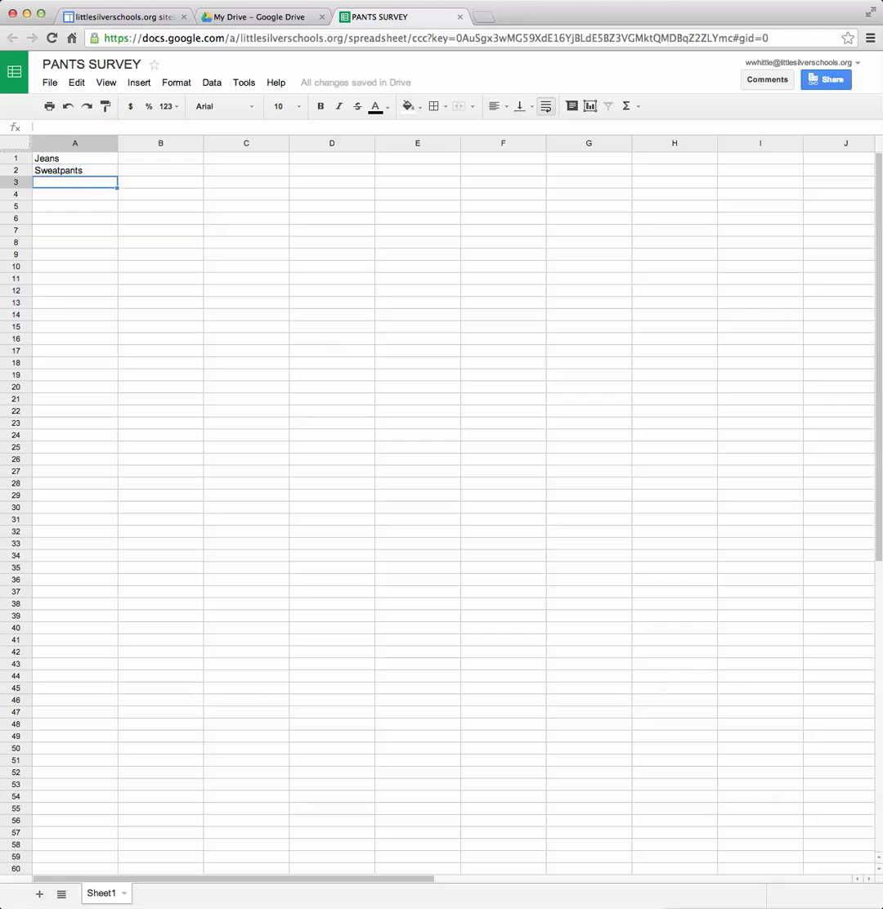
pyautogui.write('Leggins')
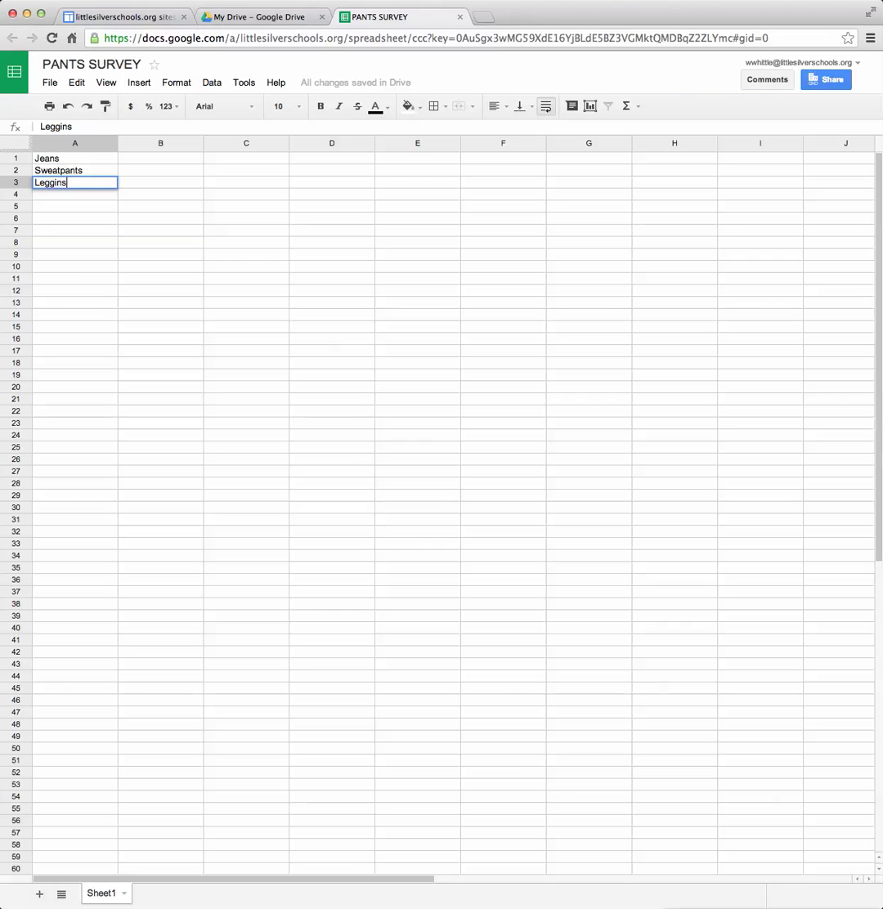
pyautogui.press('BackSpace')
pyautogui.write('gs')
pyautogui.press('Return')
pyautogui.write('Khaki')
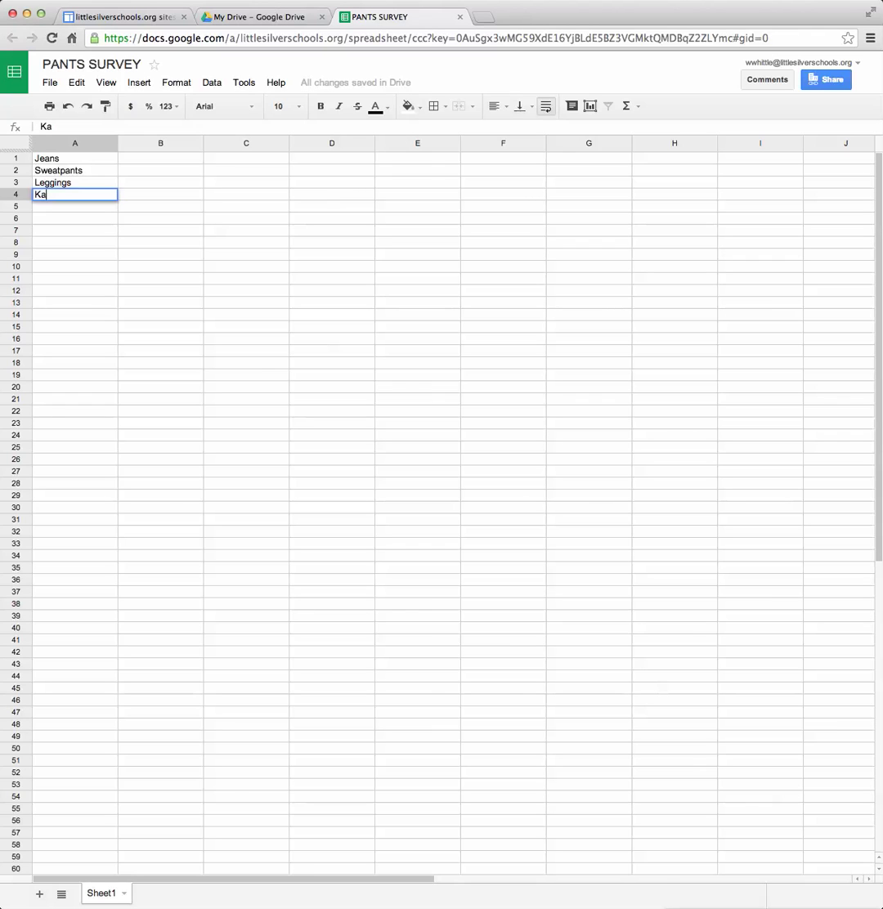
pyautogui.write('s')
# - Enter the counts 5, 8, 4 and 3 in cells B1 through B4
pyautogui.click(171, 161)
pyautogui.write('5')
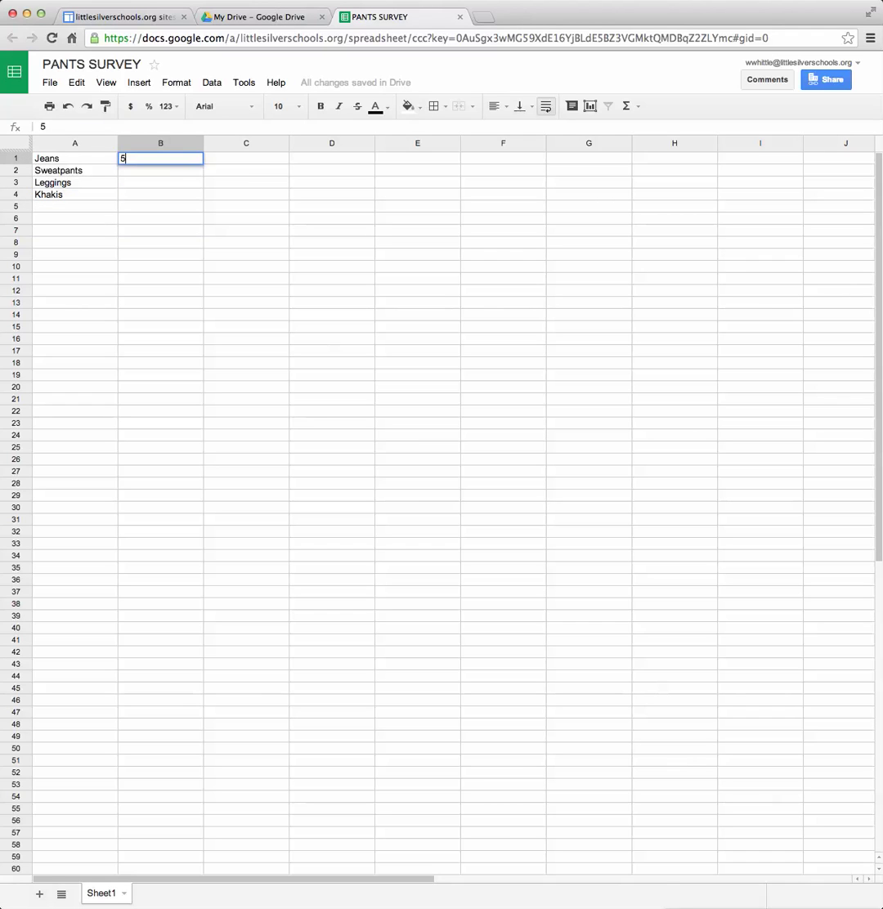
pyautogui.click(171, 173)
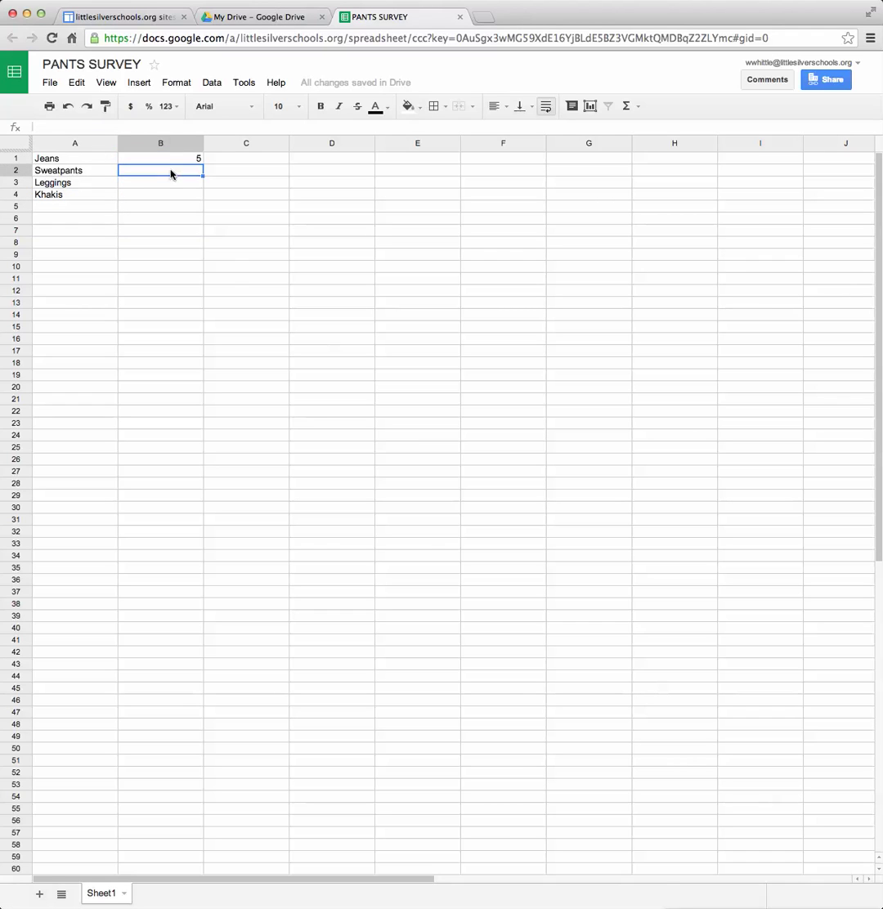
pyautogui.write('8')
pyautogui.click(163, 187)
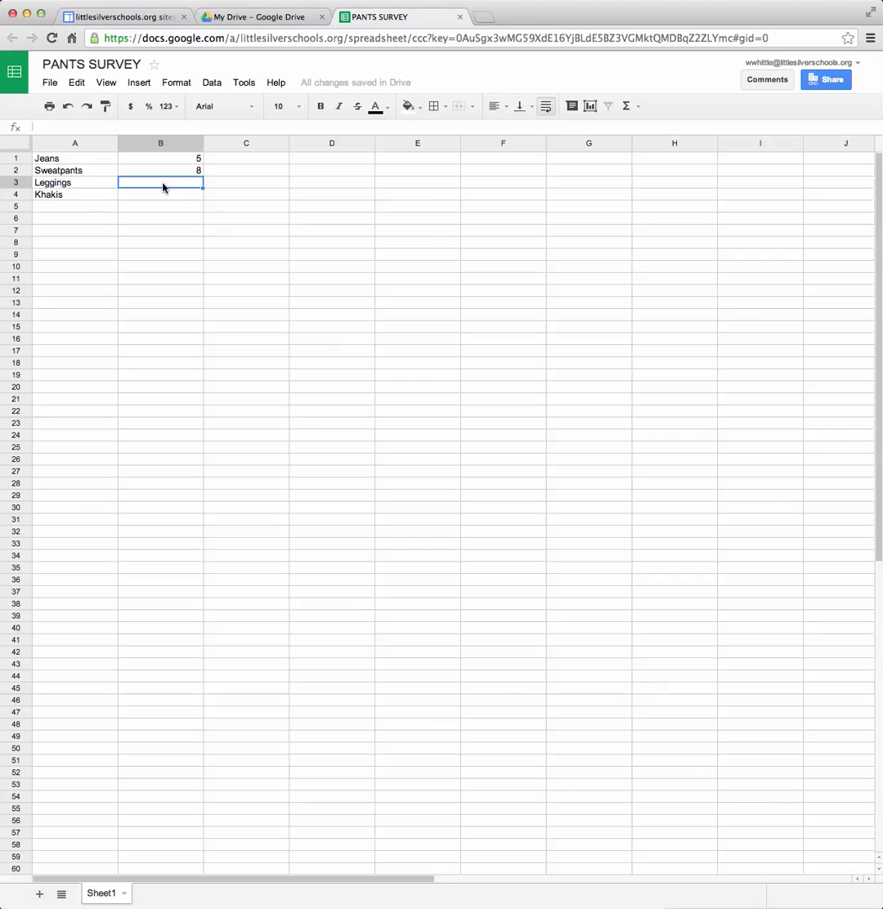
pyautogui.write('4')
pyautogui.click(161, 197)
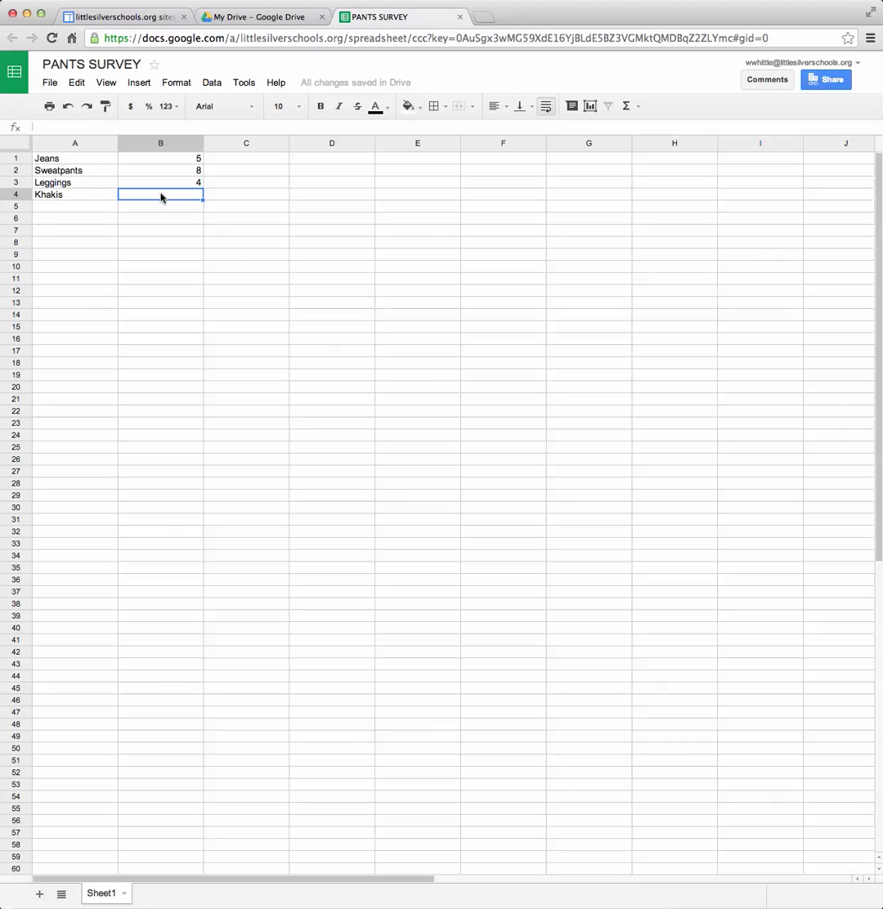
pyautogui.write('3')
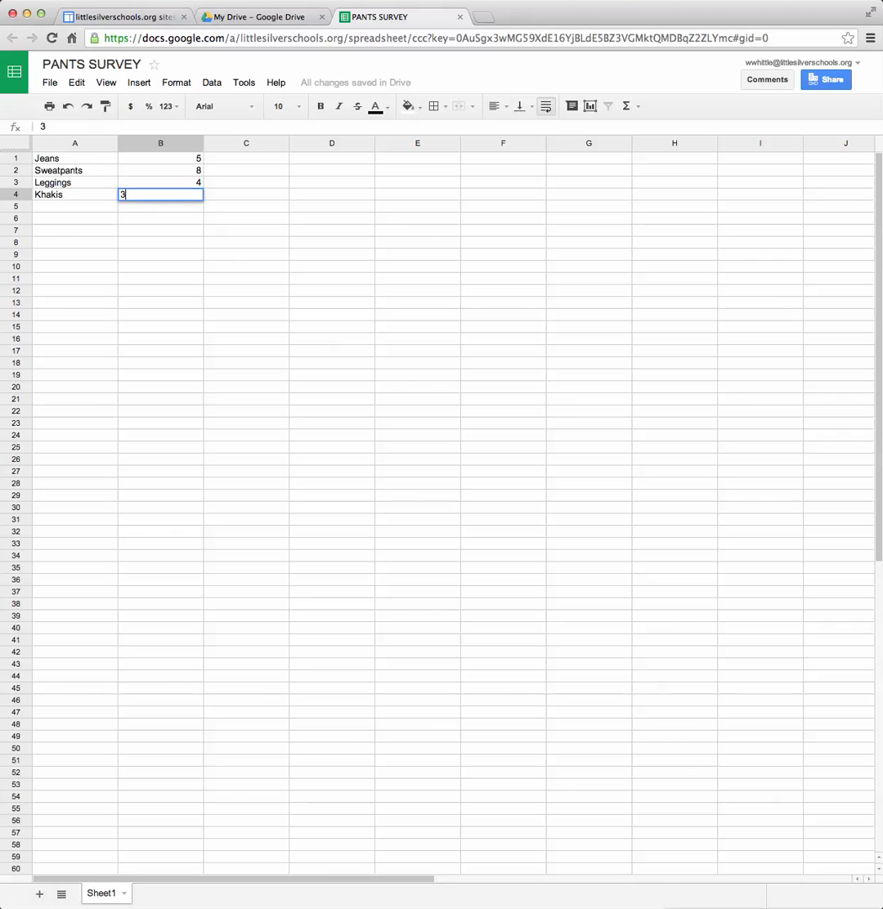
pyautogui.click(159, 247)
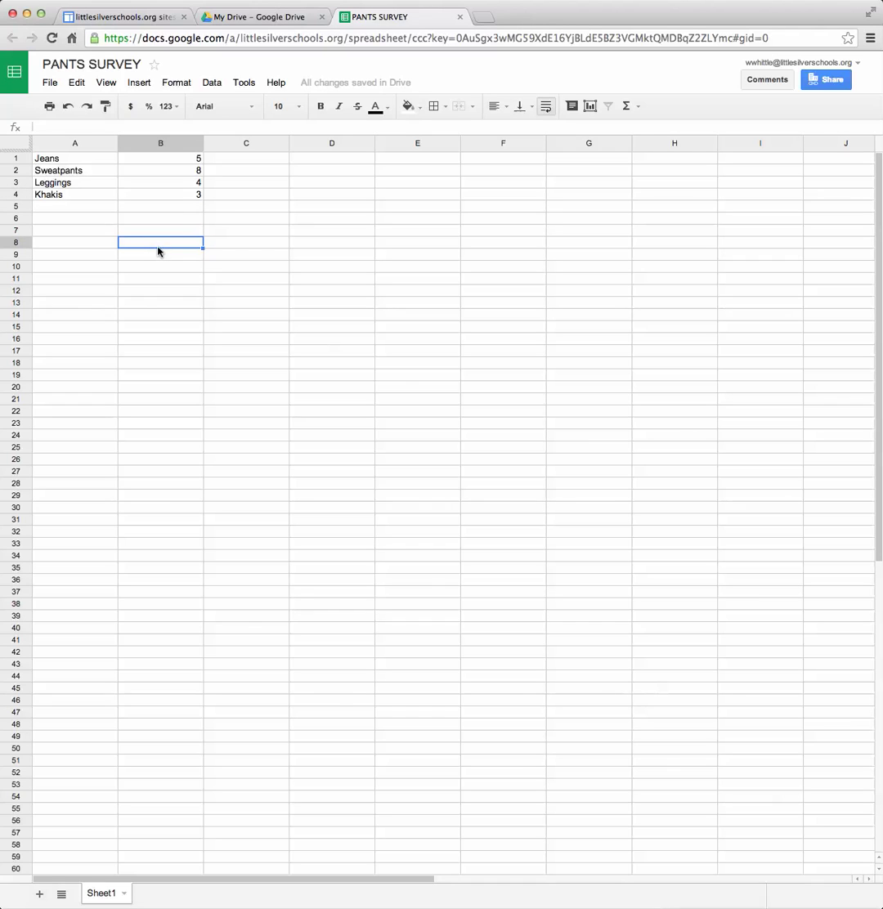
# - Insert a column chart built from the data range A1:B4
pyautogui.click(81, 163)
pyautogui.moveTo(82, 162); pyautogui.dragTo(153, 194)
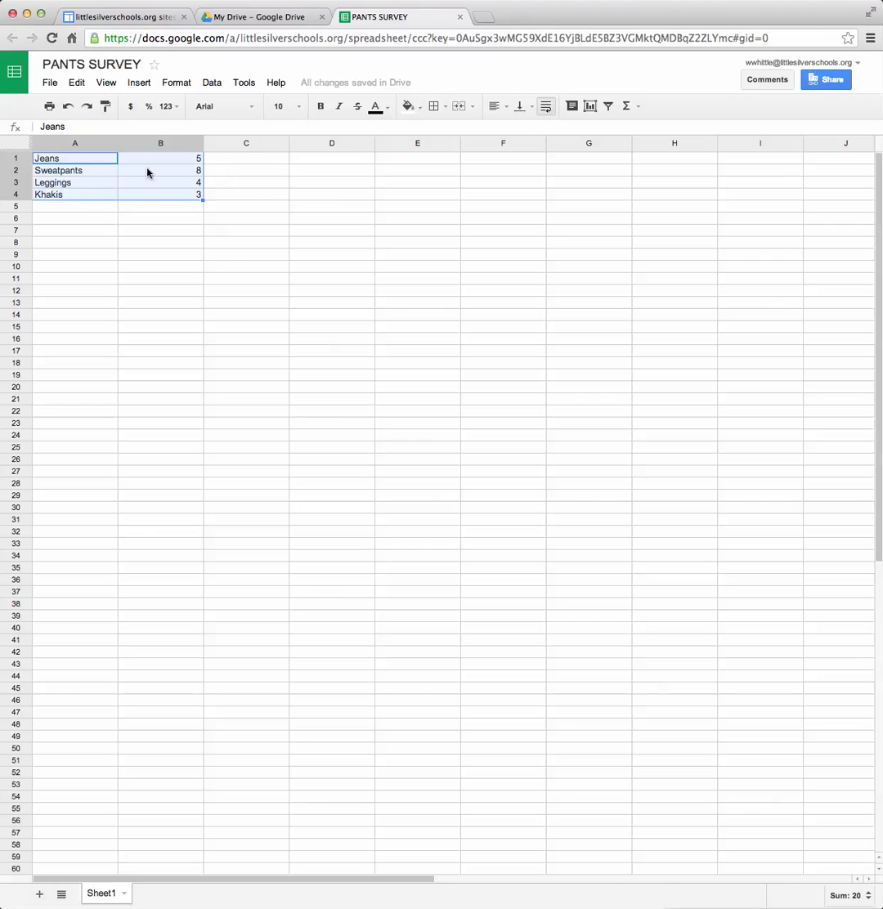
pyautogui.click(139, 84)
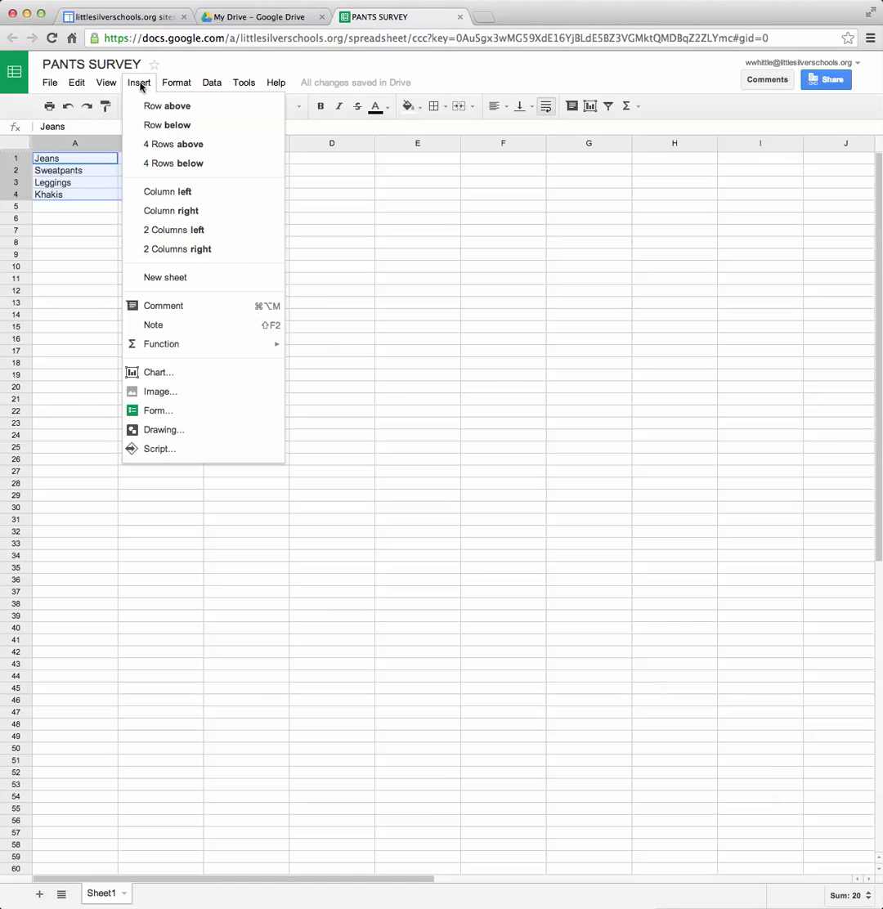
pyautogui.click(158, 375)
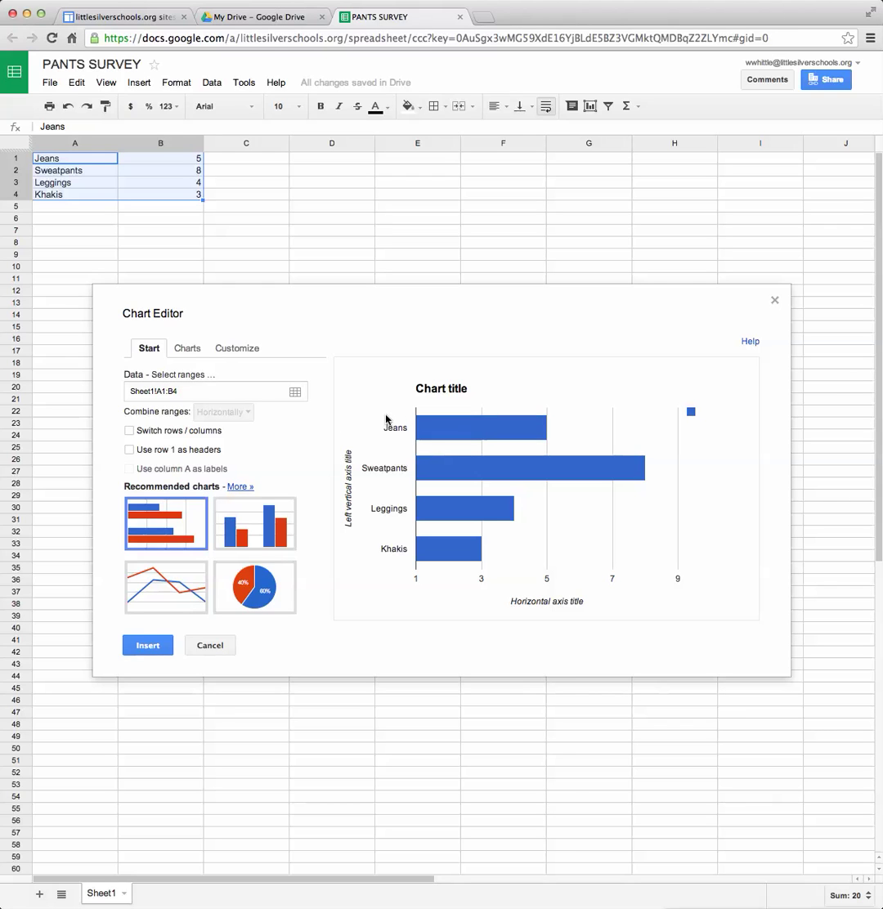
pyautogui.moveTo(448, 428)
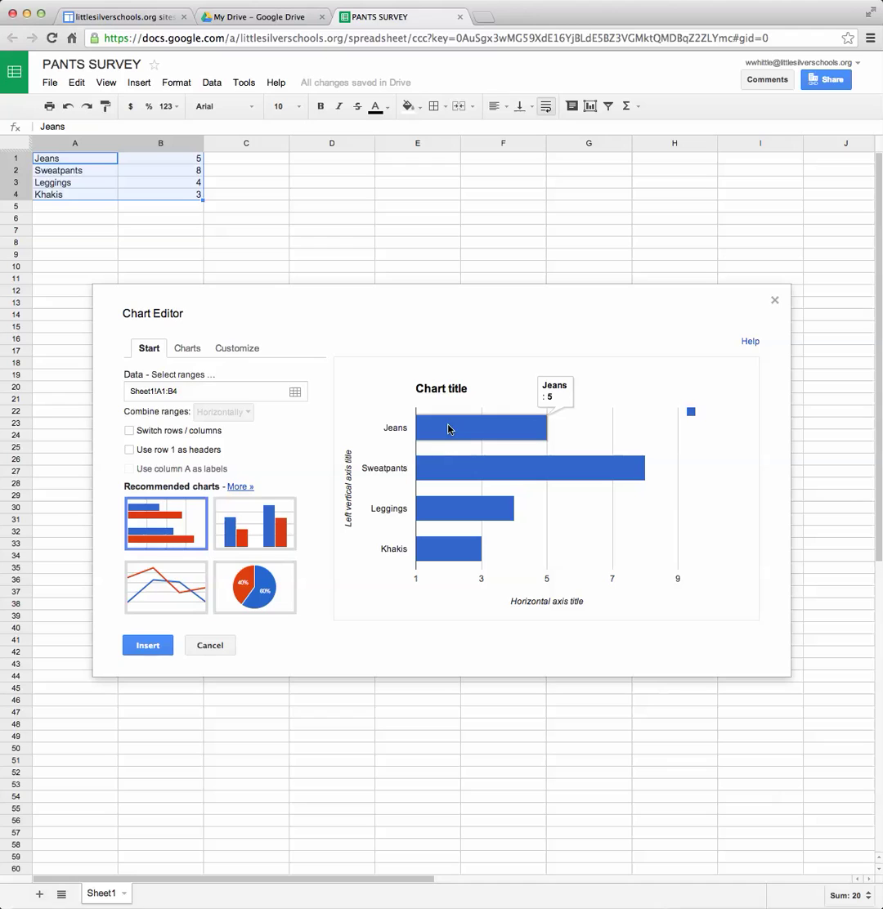
pyautogui.click(251, 529)
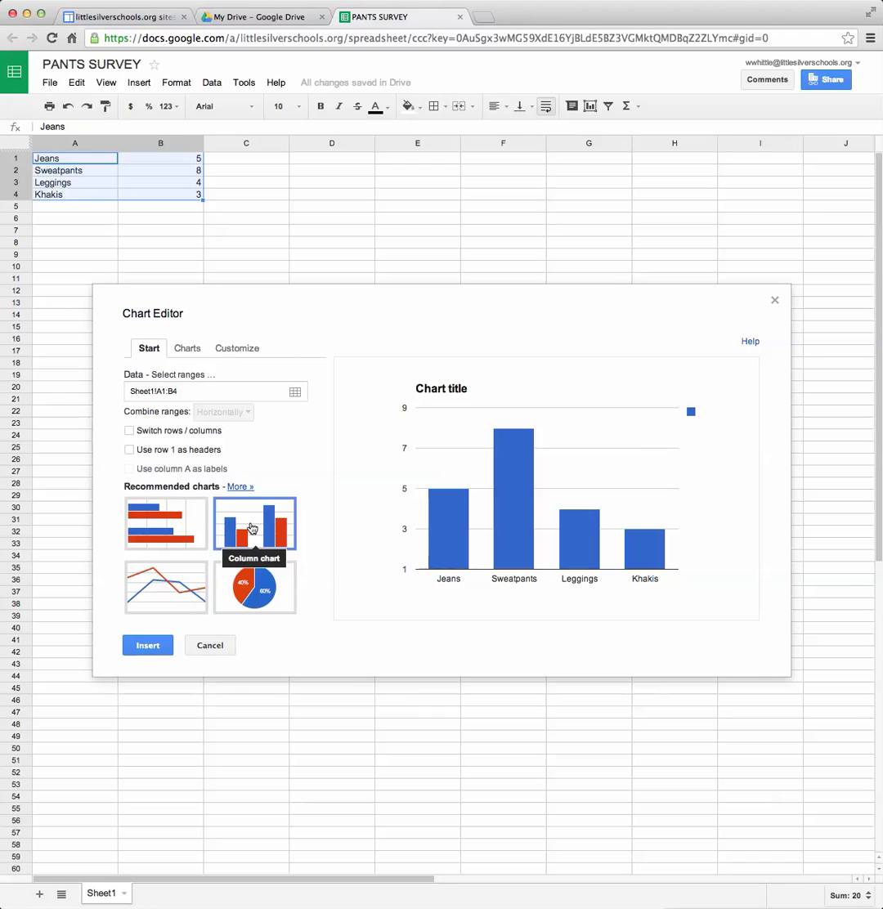
pyautogui.click(148, 646)
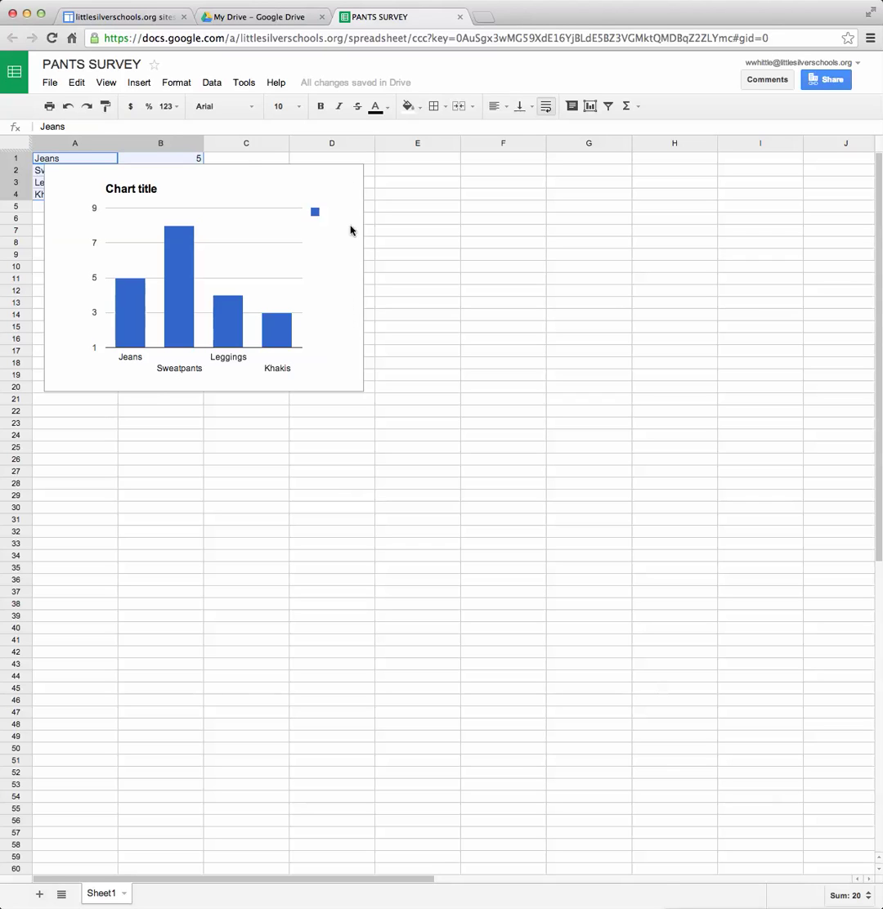
pyautogui.click(350, 178)
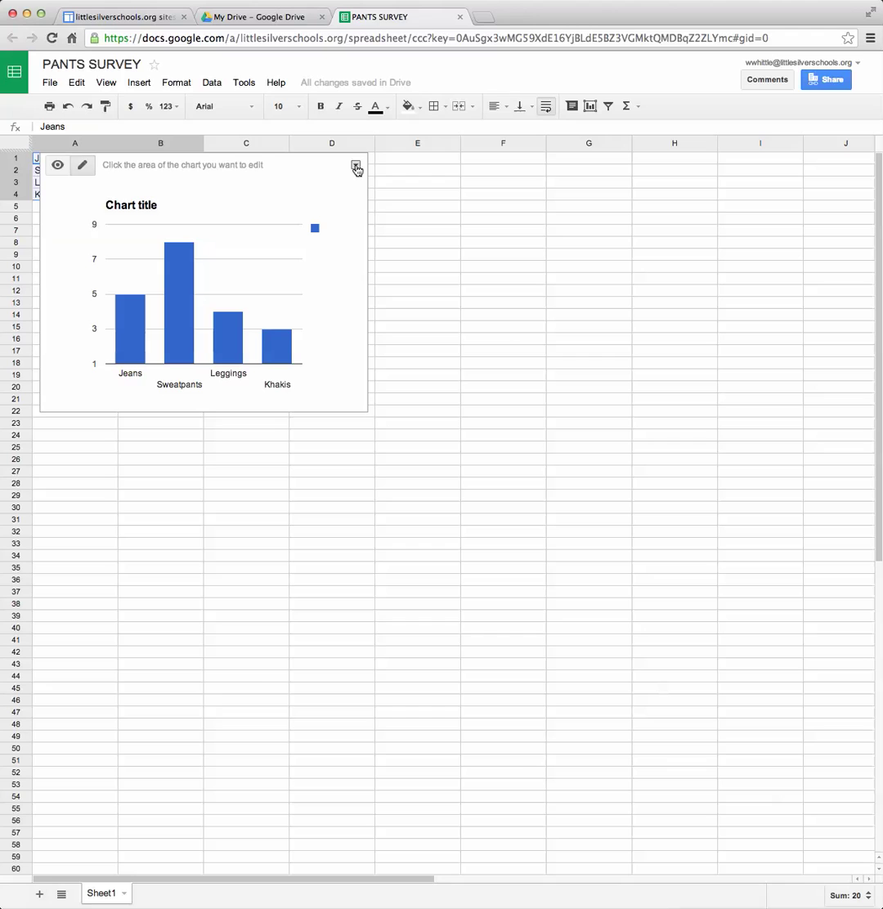
pyautogui.click(356, 167)
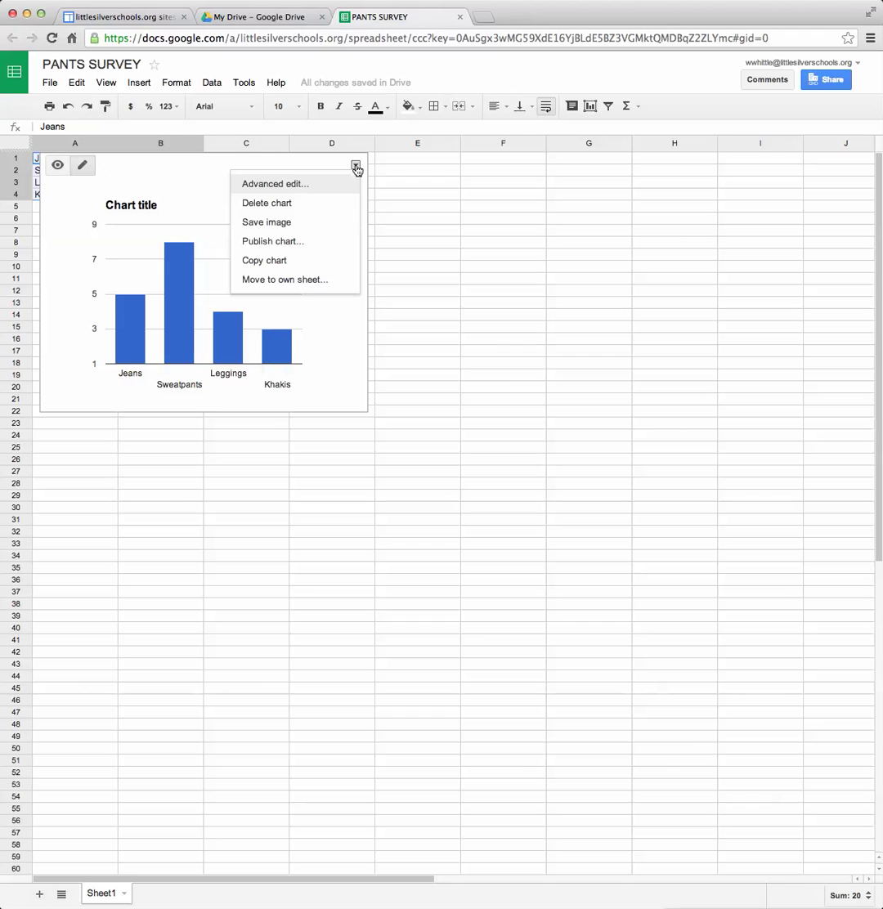
pyautogui.click(285, 280)
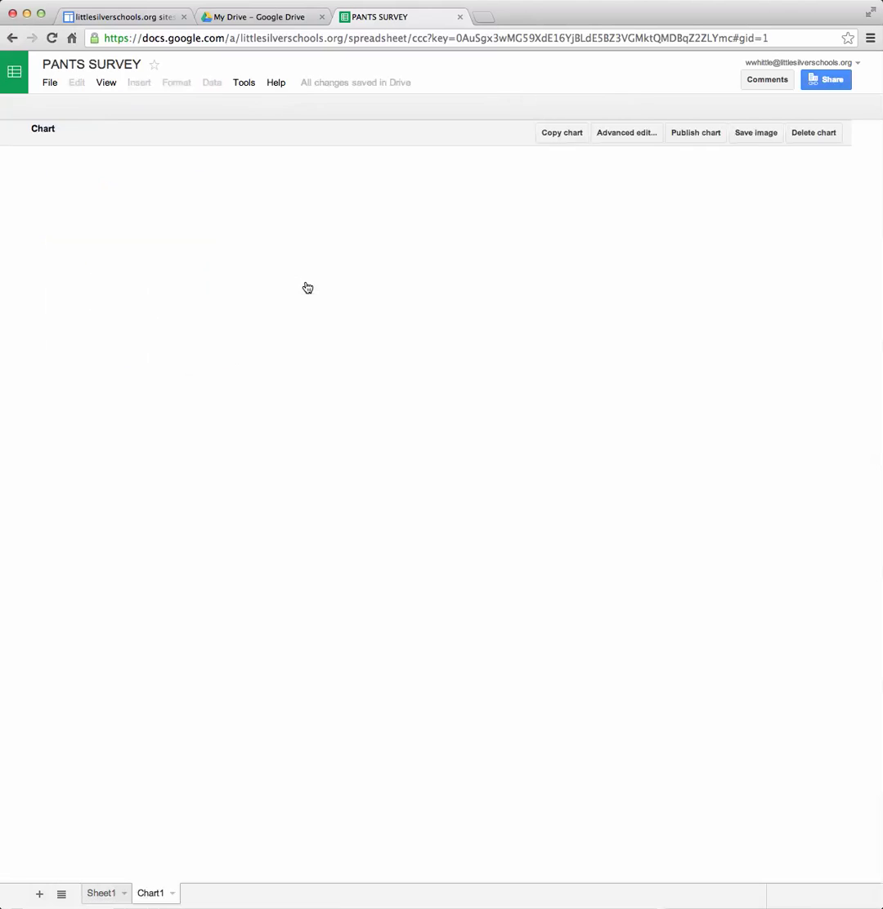
pyautogui.click(100, 897)
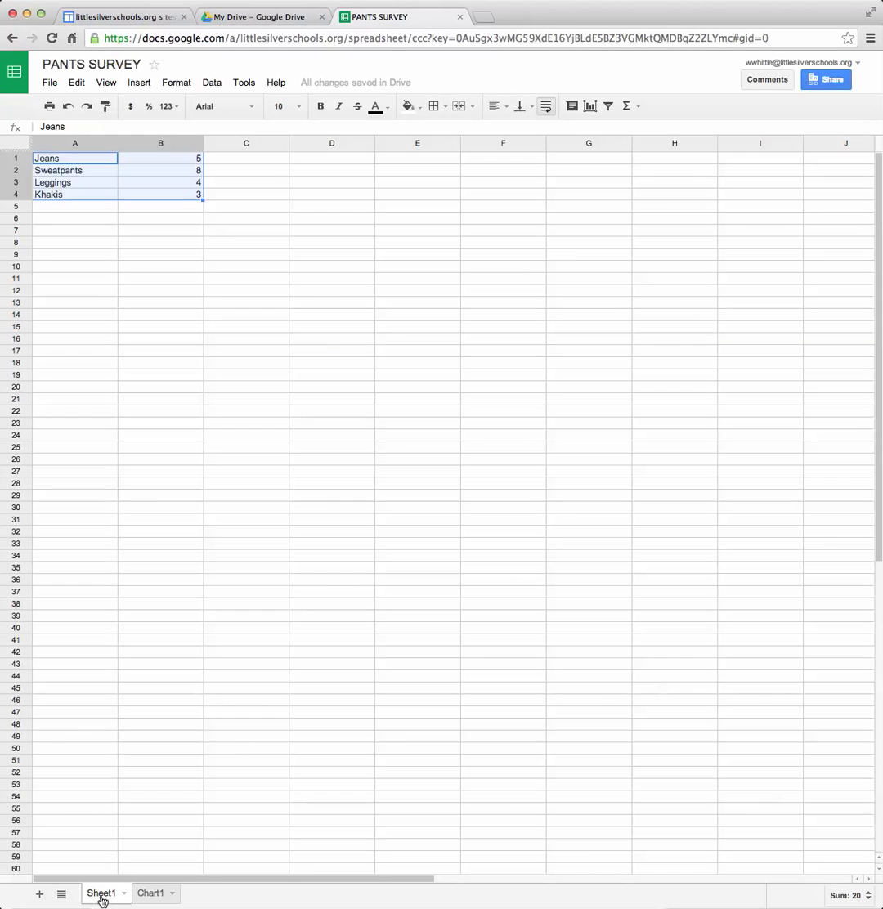
pyautogui.click(151, 896)
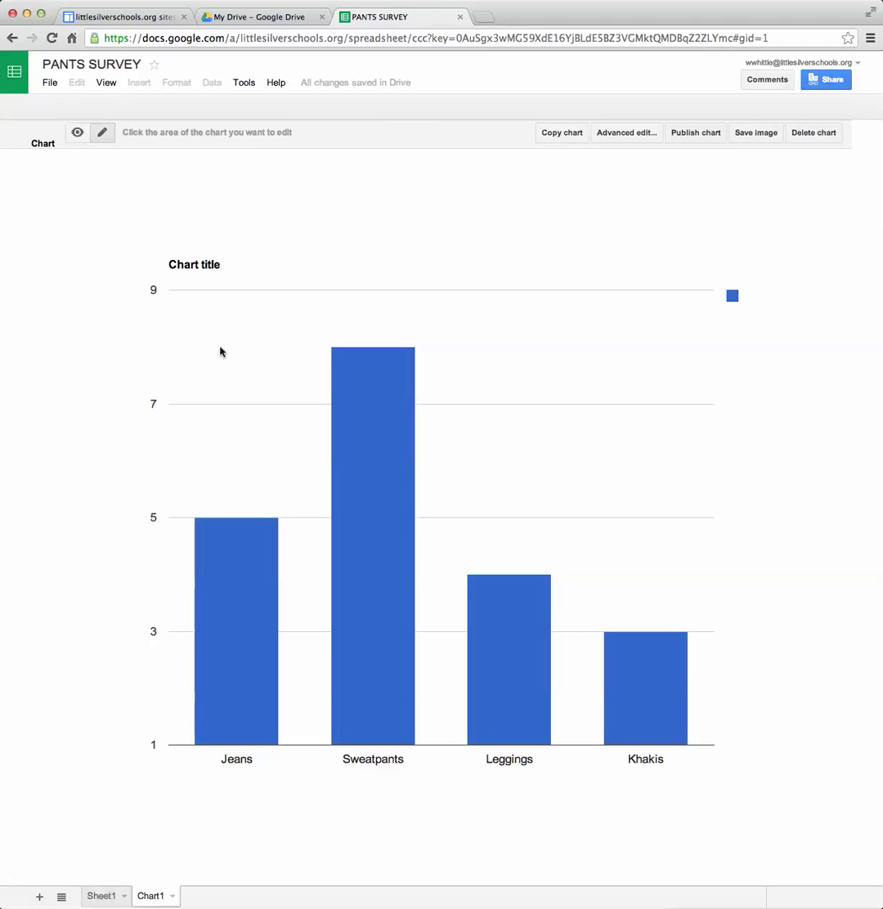
# - Title the chart 'Favorite Pants' with size 30 blue text
pyautogui.click(202, 269)
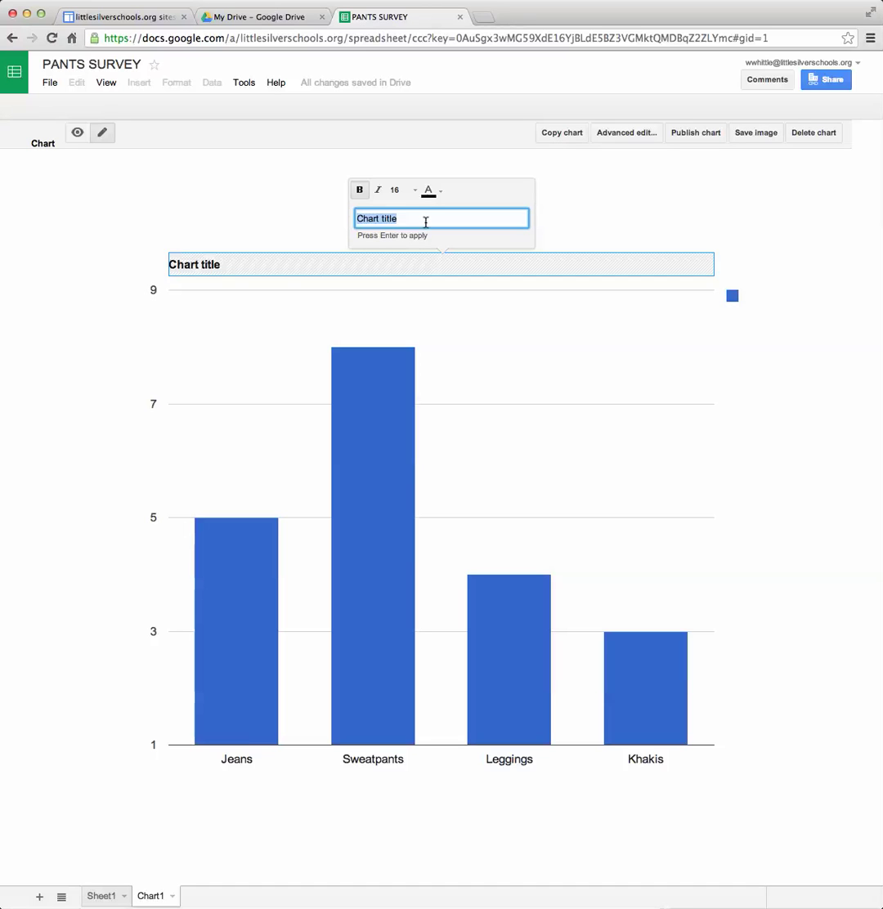
pyautogui.write('Favorite Pants')
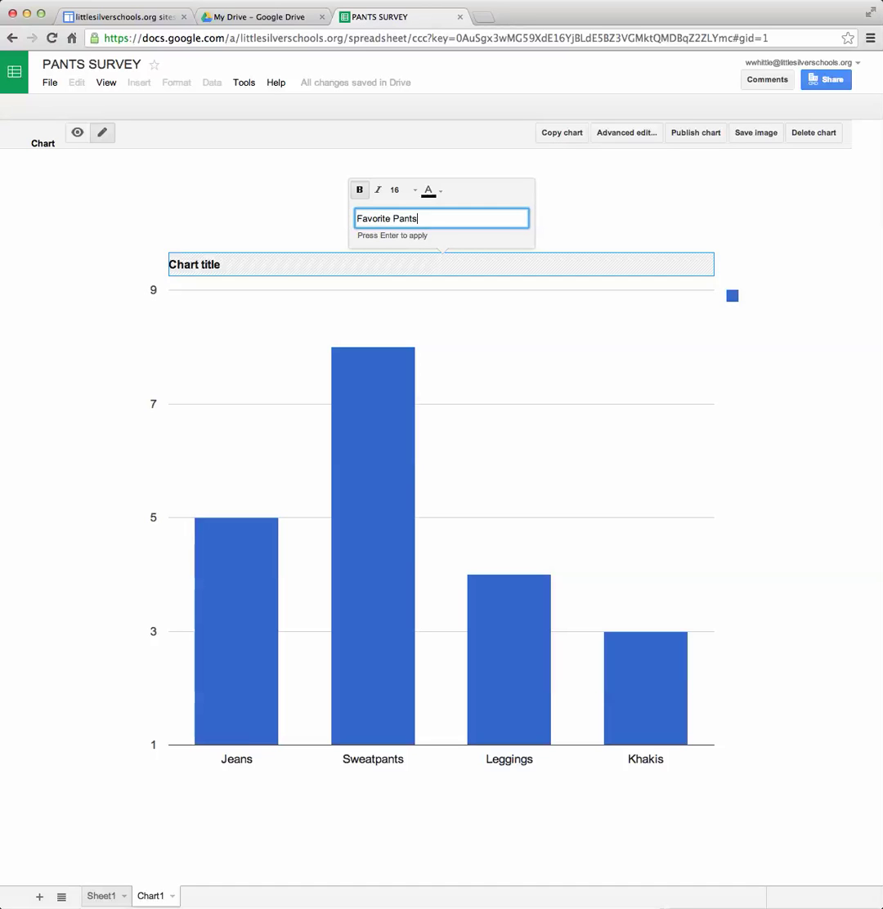
pyautogui.click(405, 191)
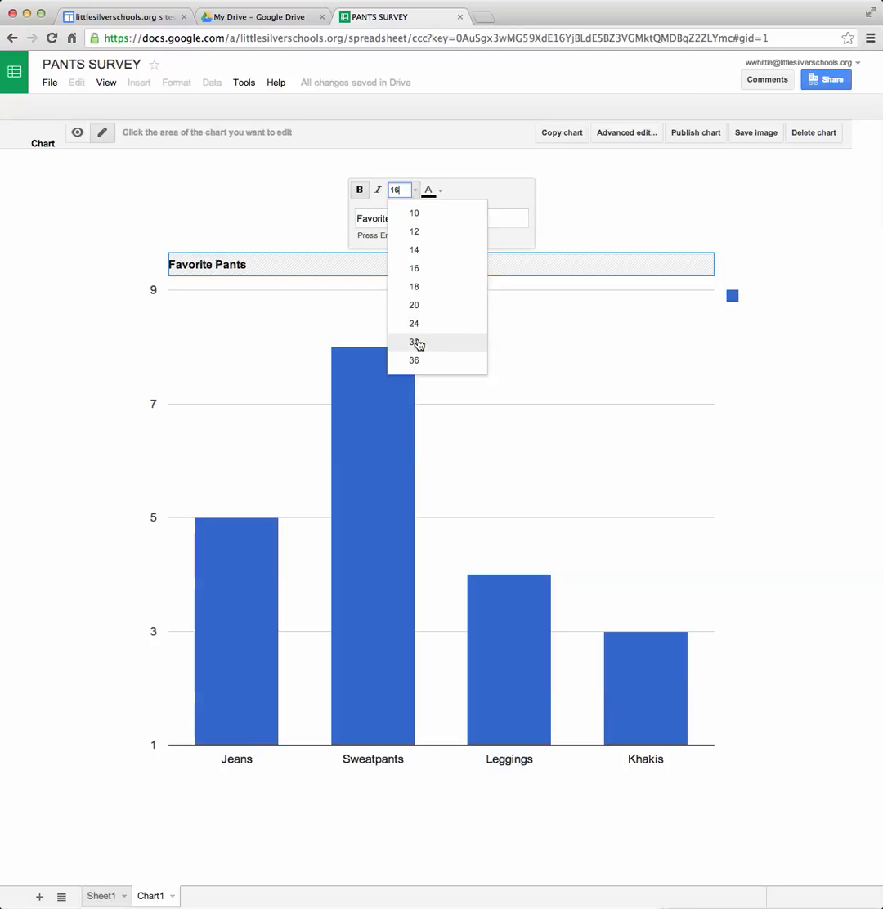
pyautogui.click(417, 343)
pyautogui.click(443, 192)
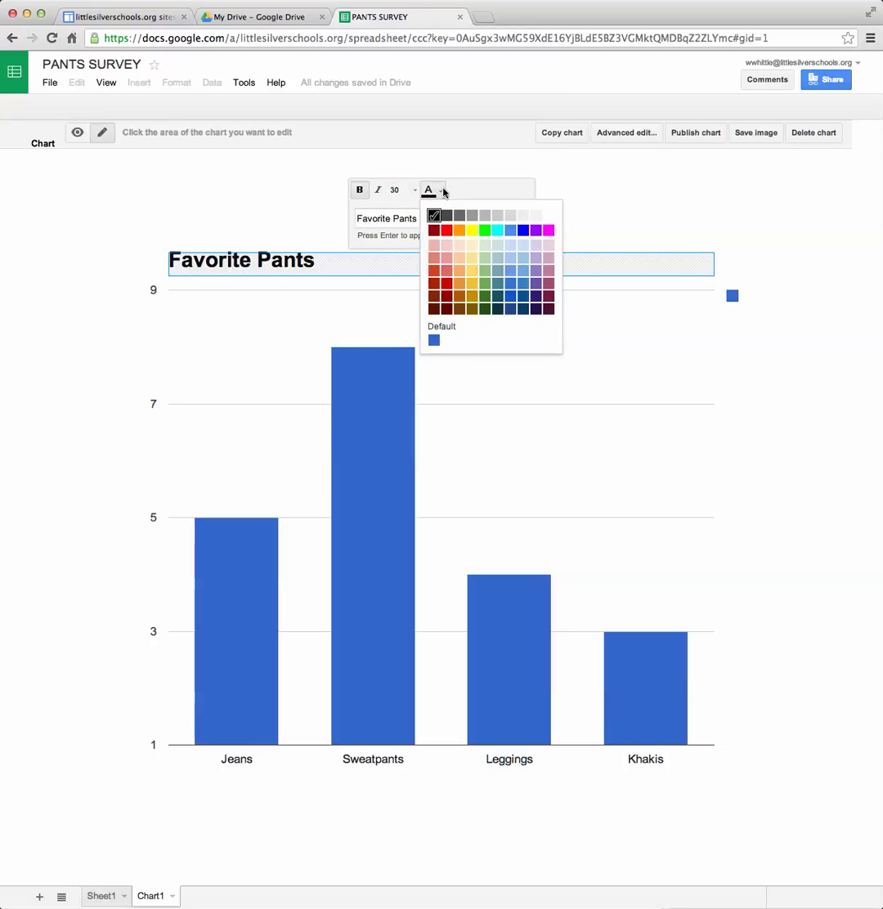
pyautogui.click(522, 231)
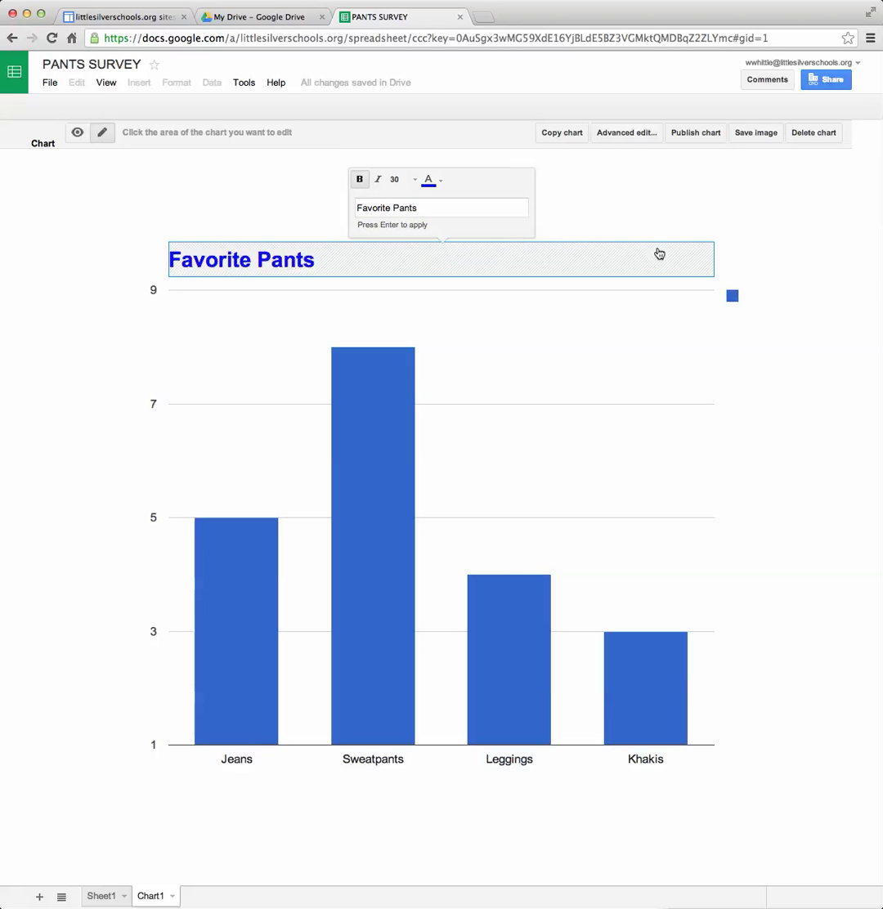
# - Open the Chart Editor's advanced settings and set the legend to None
pyautogui.click(623, 133)
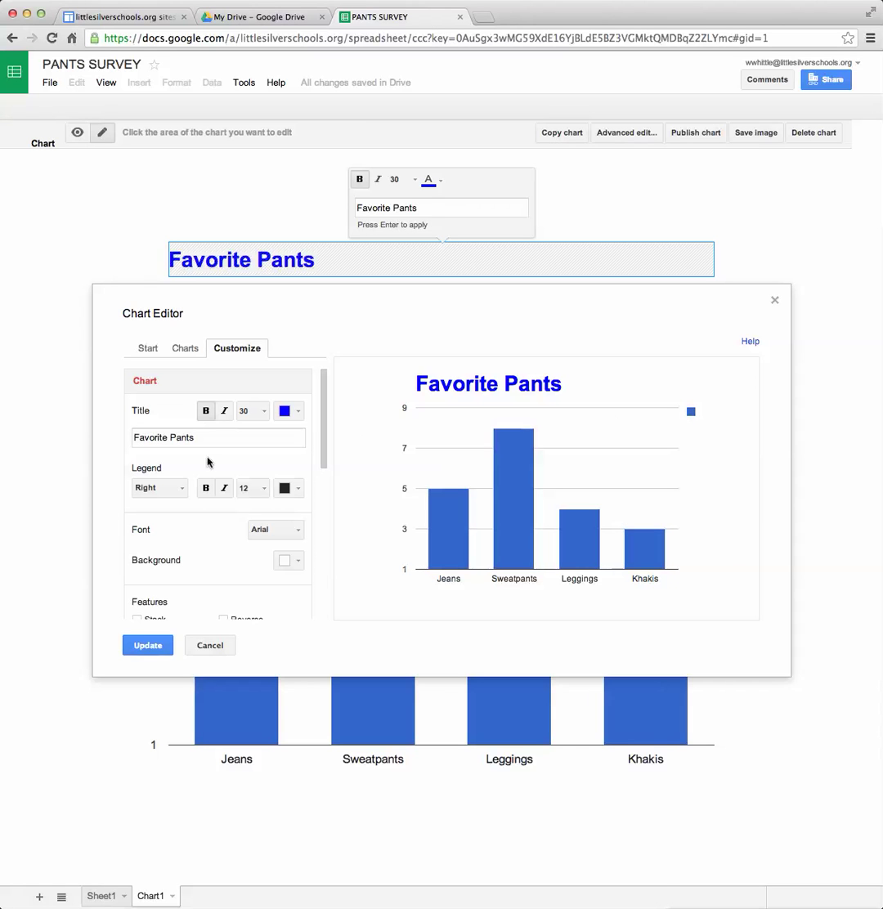
pyautogui.click(180, 490)
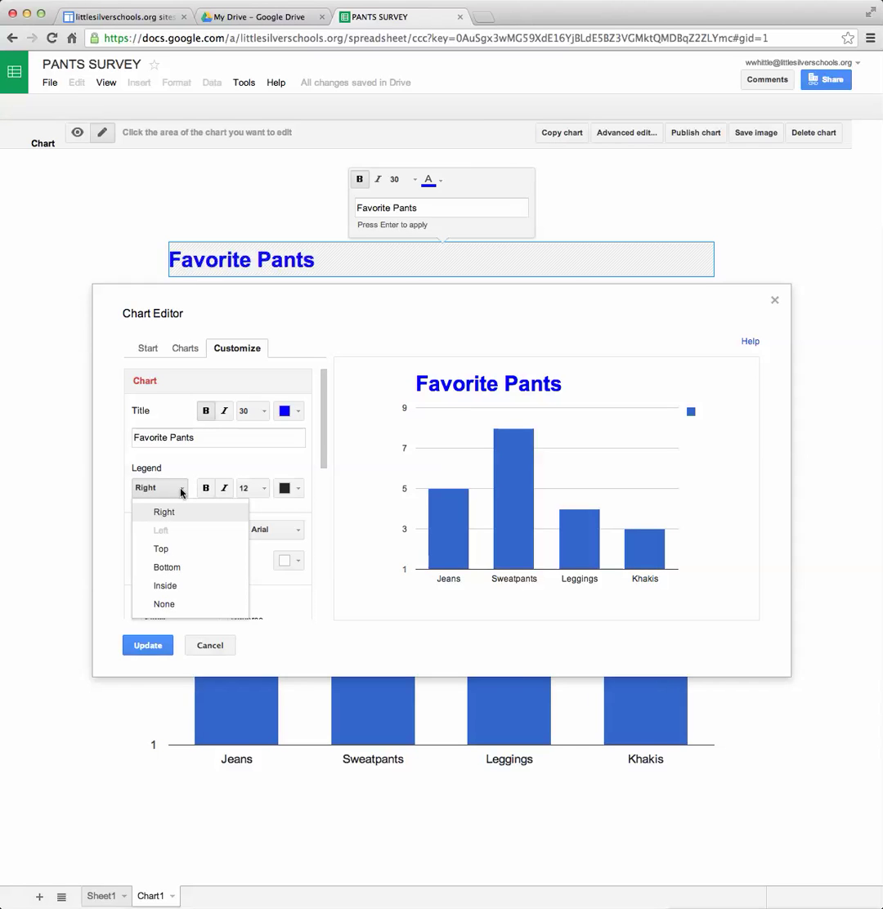
pyautogui.click(173, 605)
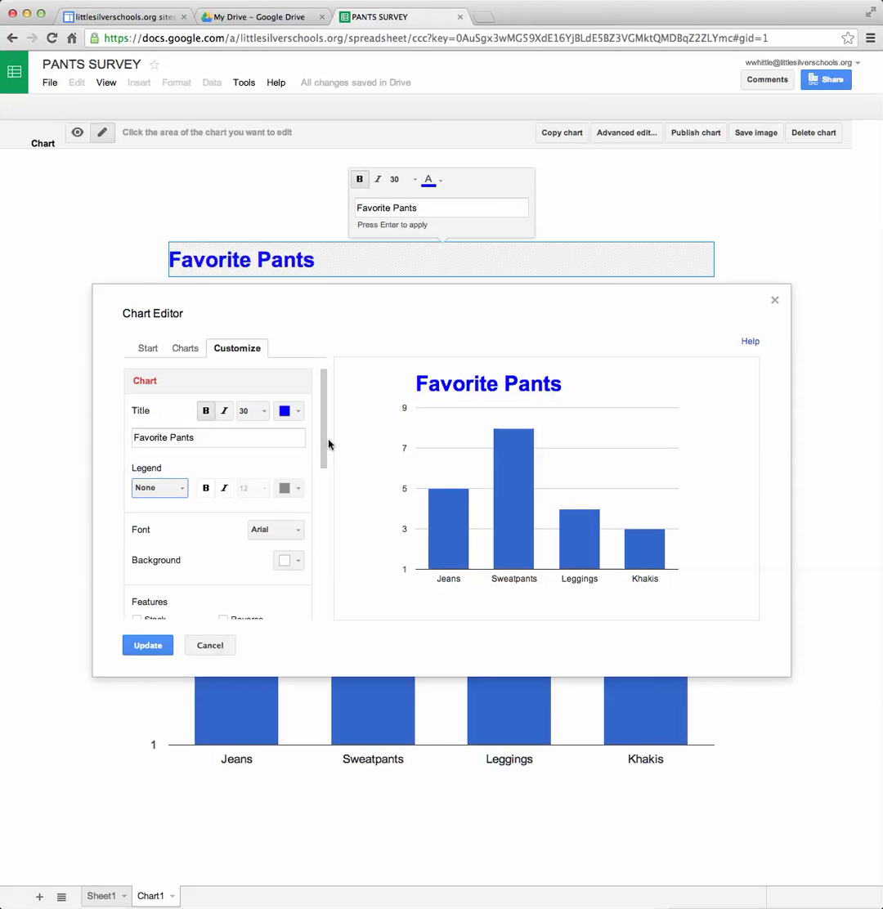
# - Enter 'Pants' as the horizontal axis title
pyautogui.moveTo(325, 441); pyautogui.dragTo(325, 523)
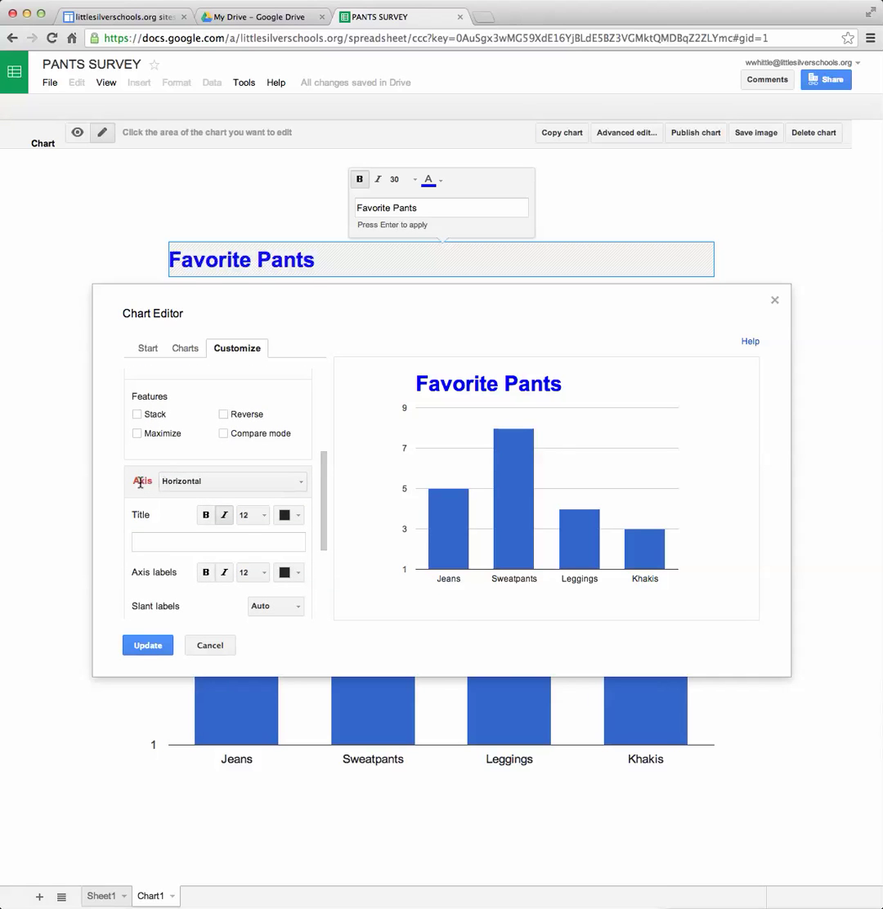
pyautogui.click(155, 542)
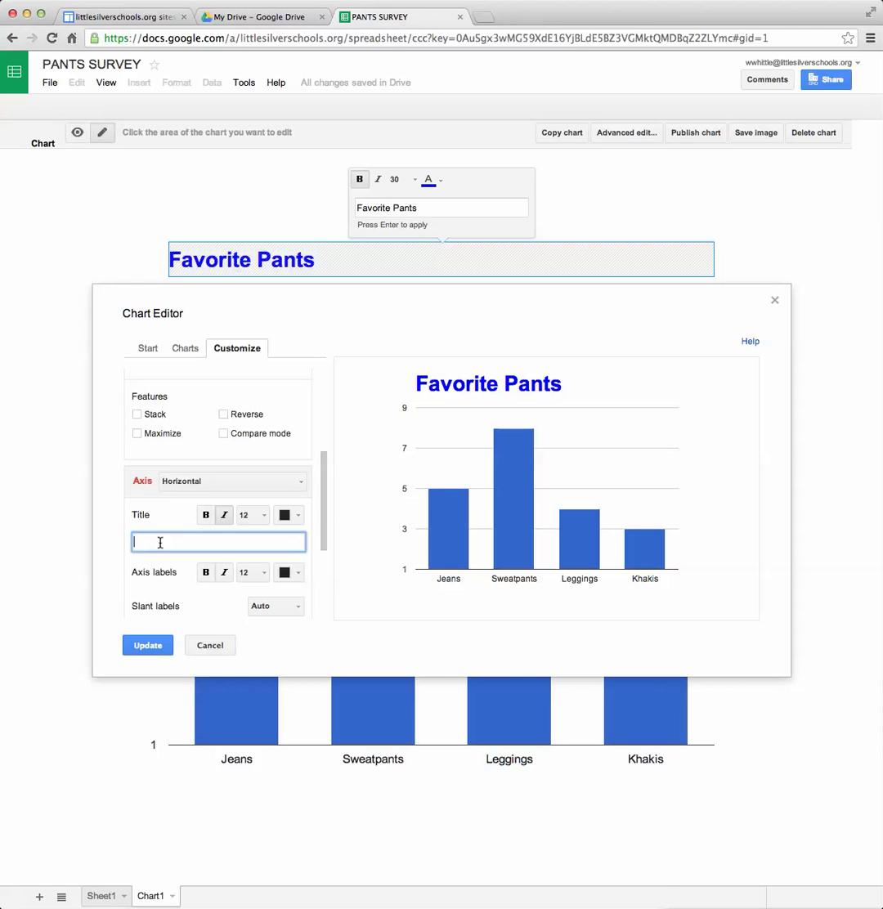
pyautogui.write('Pants')
pyautogui.scroll(-3, 218, 491)
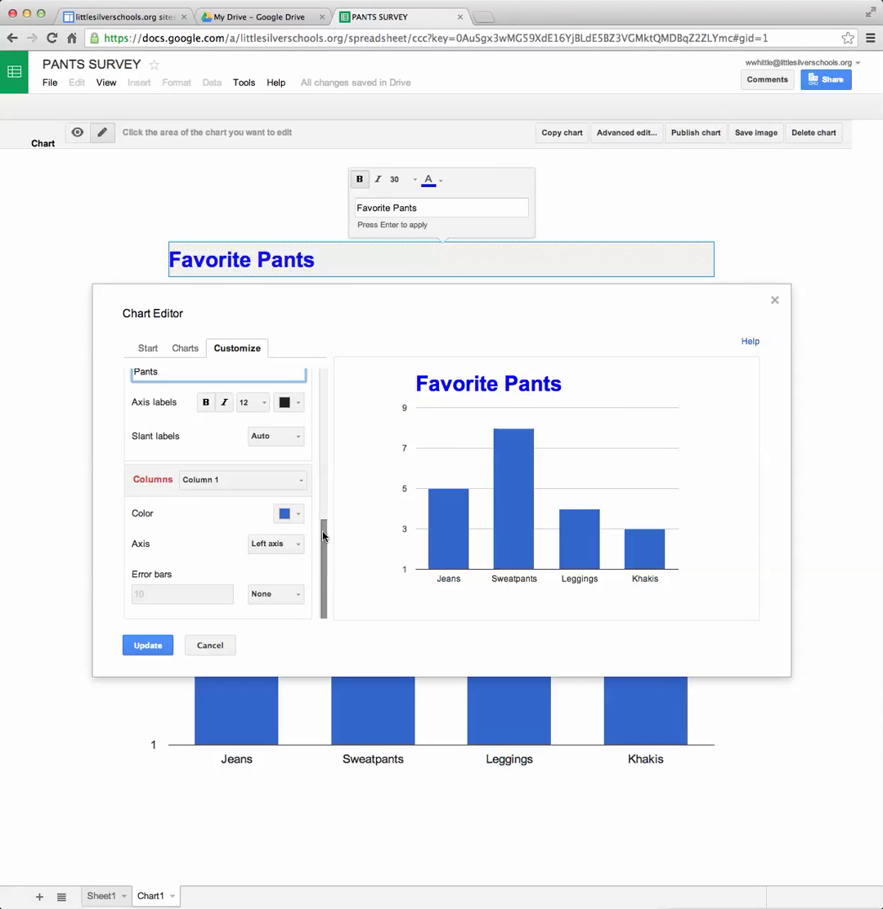
# - Set the left vertical axis title to 'Number of Students' and apply the chart changes
pyautogui.moveTo(324, 531); pyautogui.dragTo(321, 473)
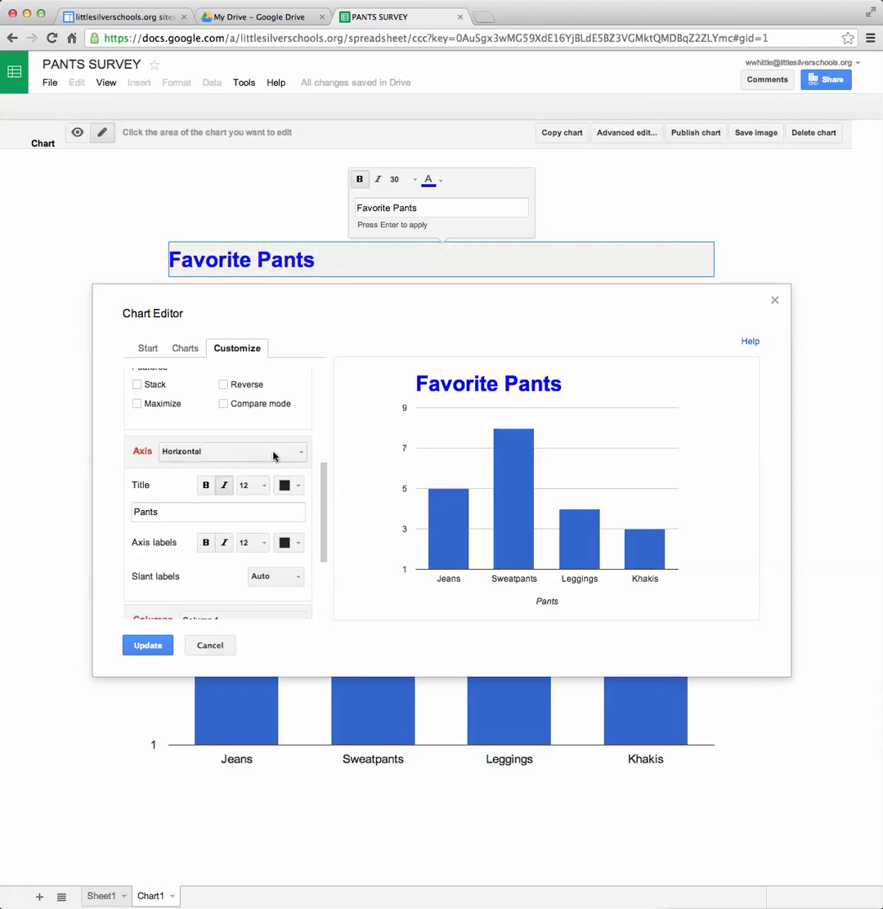
pyautogui.click(299, 454)
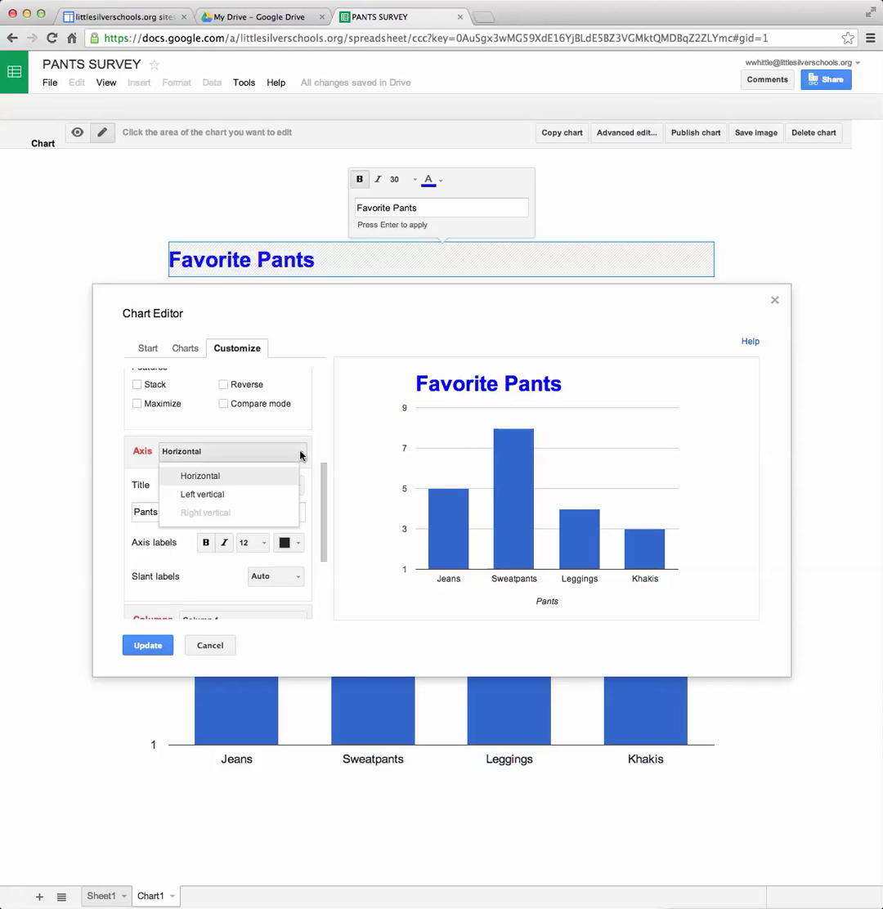
pyautogui.click(199, 496)
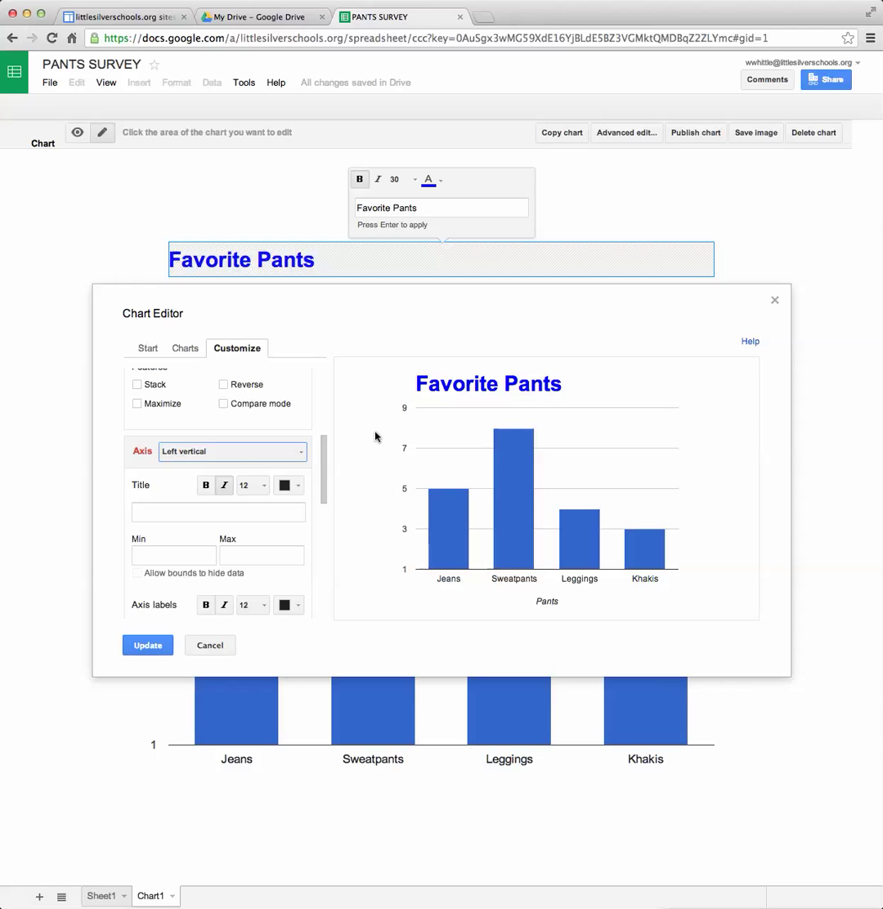
pyautogui.click(181, 512)
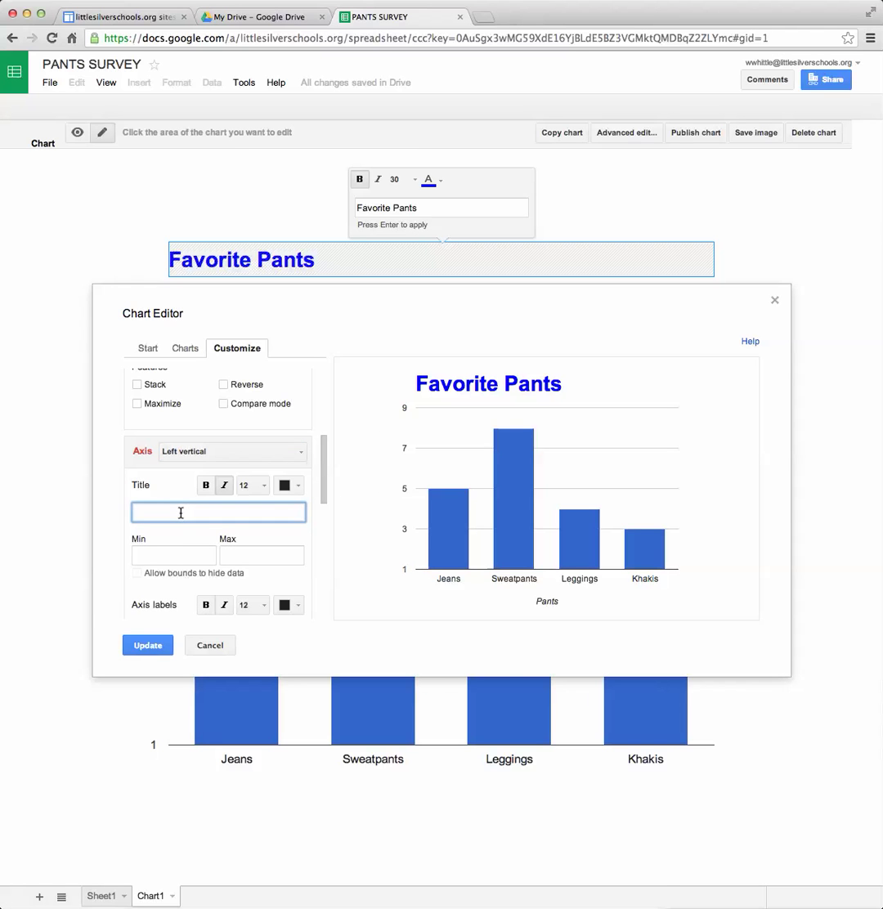
pyautogui.write('Number of Students')
pyautogui.click(142, 647)
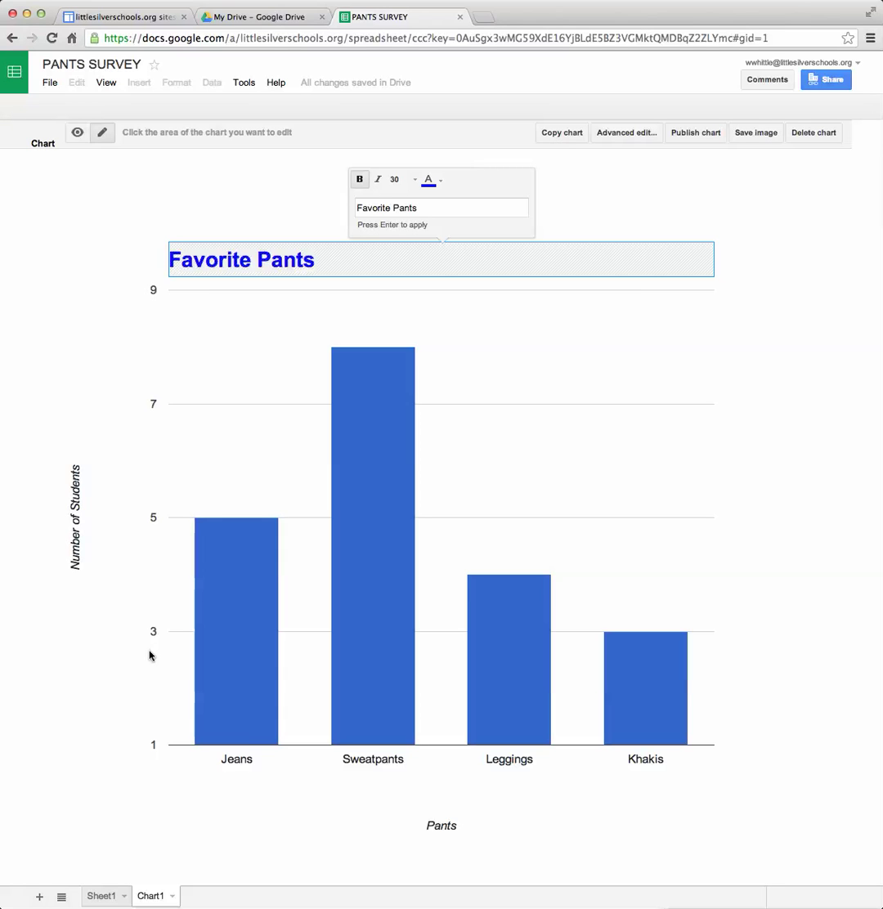
# - Fill all four bars of the chart with magenta
pyautogui.click(229, 625)
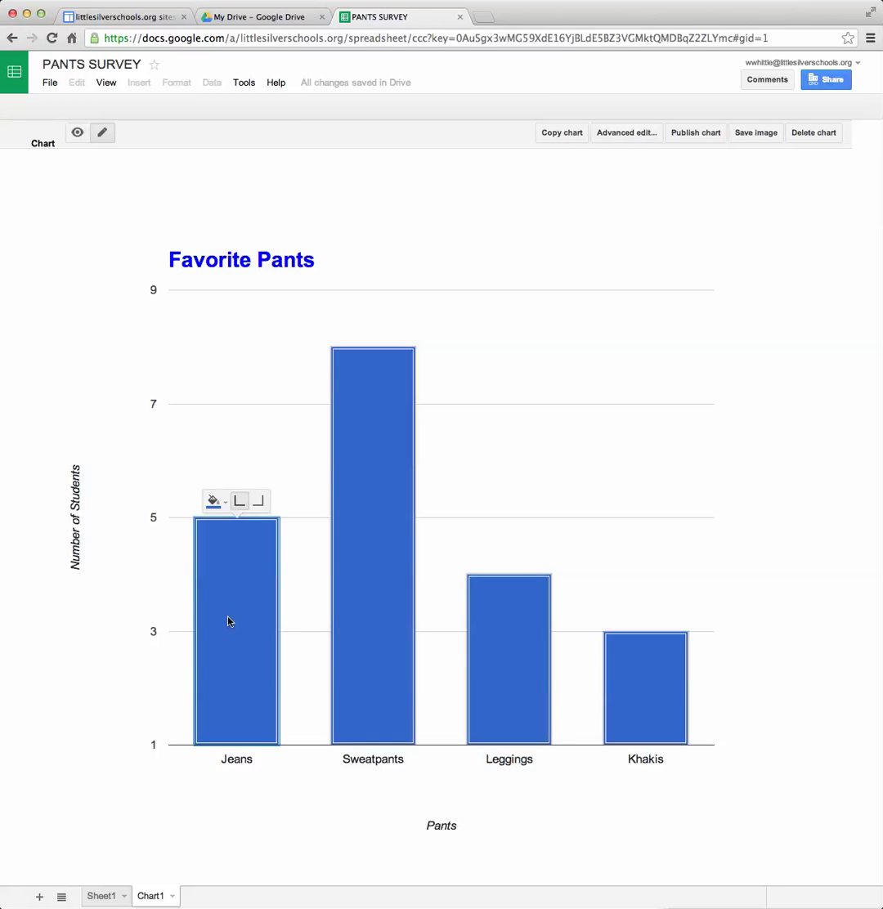
pyautogui.click(213, 500)
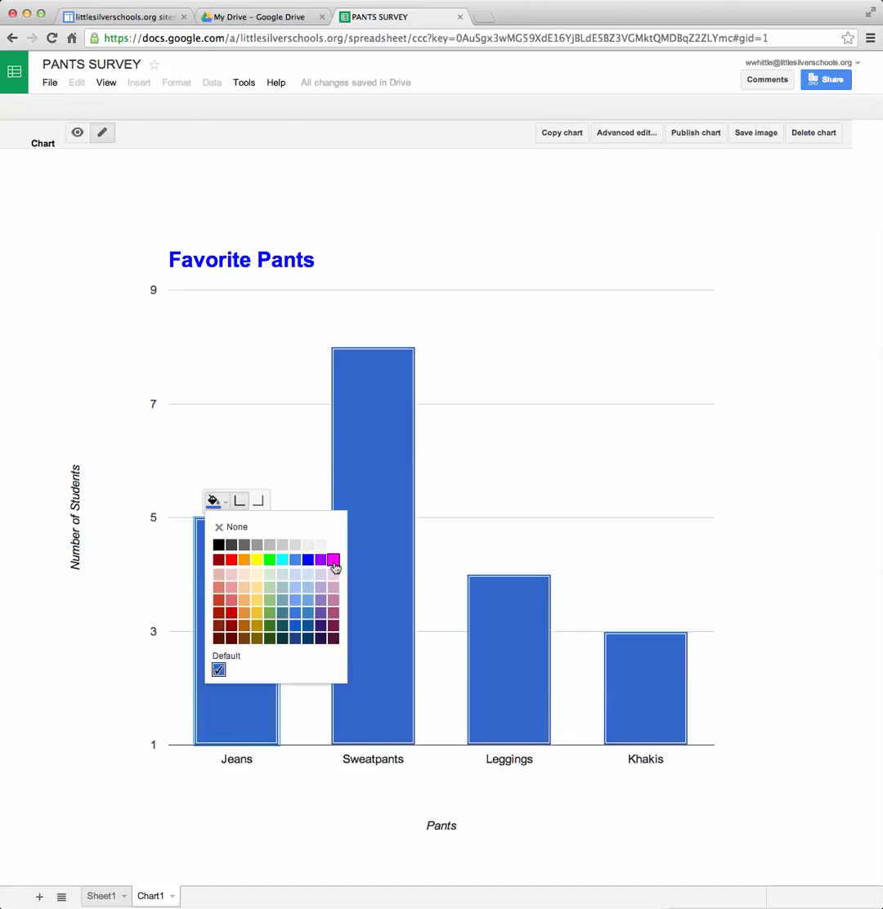
pyautogui.click(333, 560)
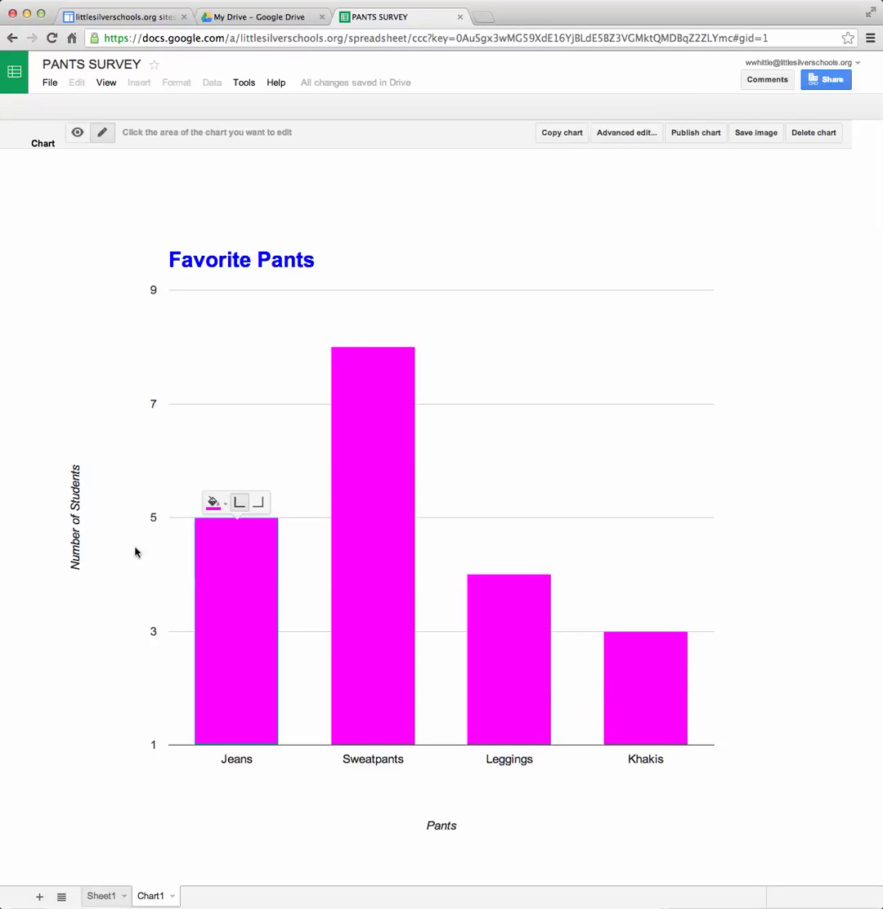